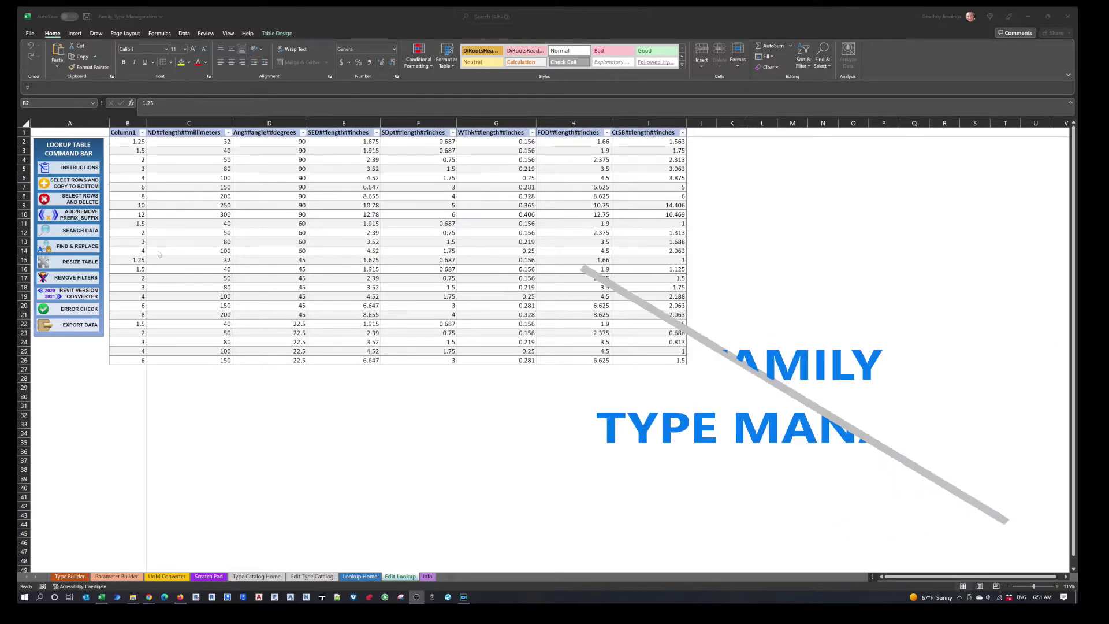
# - Look through the lookup table's rows and read the command bar's button instructions
pyautogui.scroll(-5, 185, 324)
pyautogui.scroll(-12, 185, 324)
pyautogui.click(185, 323)
pyautogui.scroll(-6, 185, 324)
pyautogui.scroll(6, 185, 323)
pyautogui.scroll(17, 185, 324)
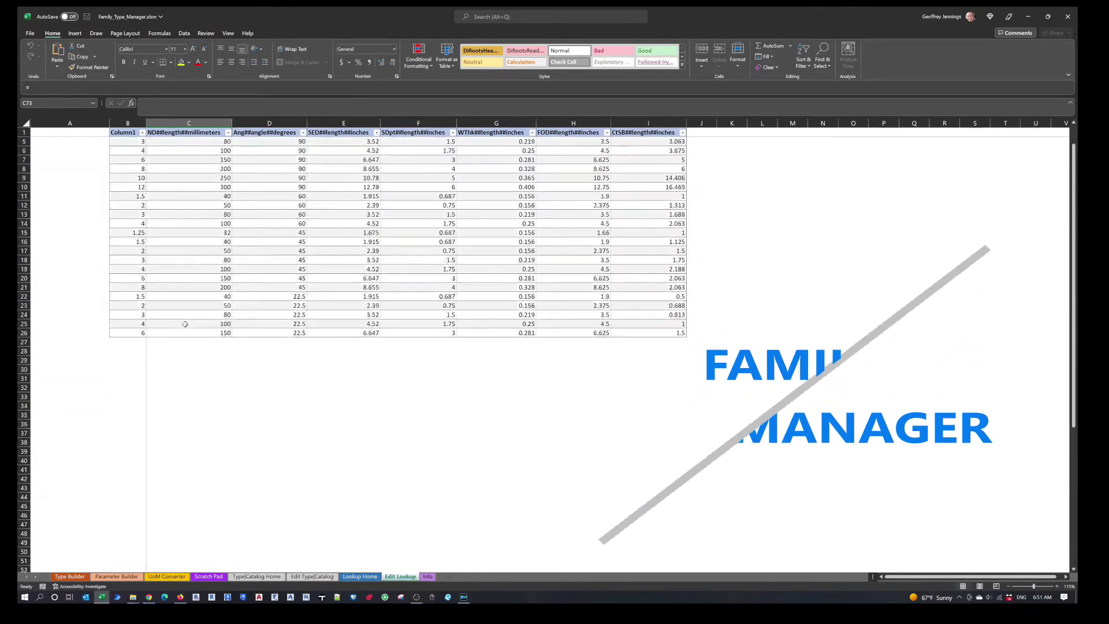
pyautogui.click(191, 222)
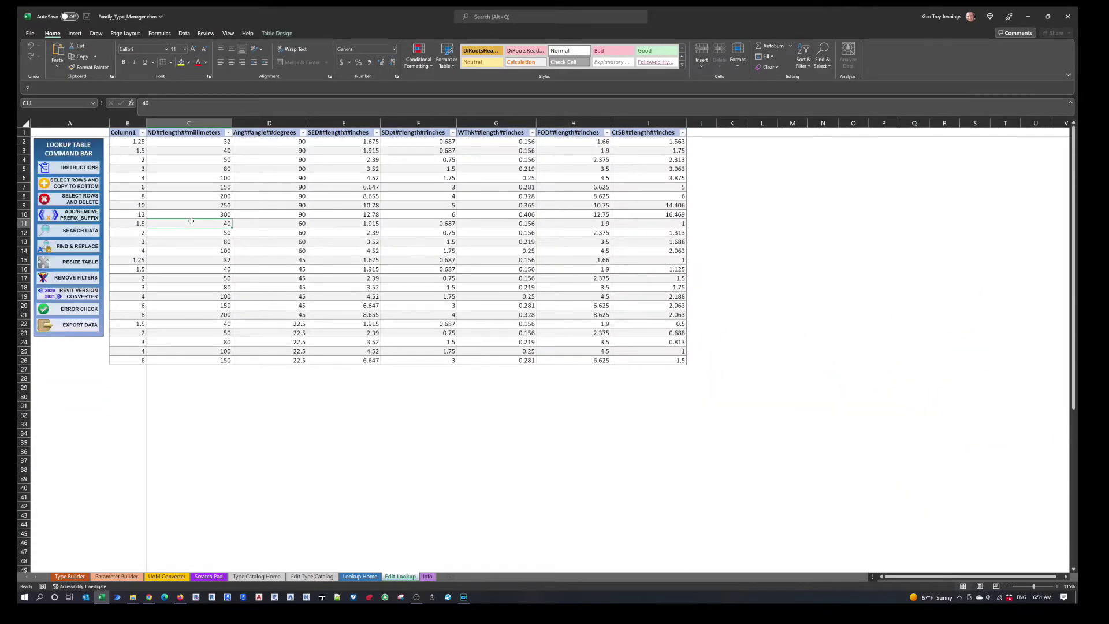
pyautogui.click(73, 169)
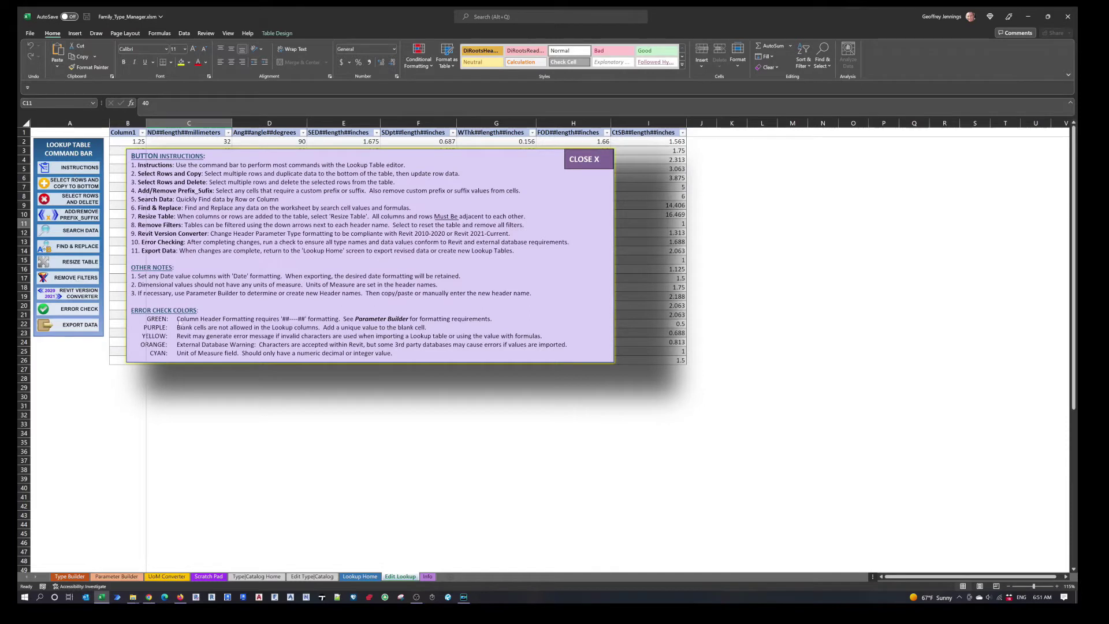
pyautogui.click(584, 161)
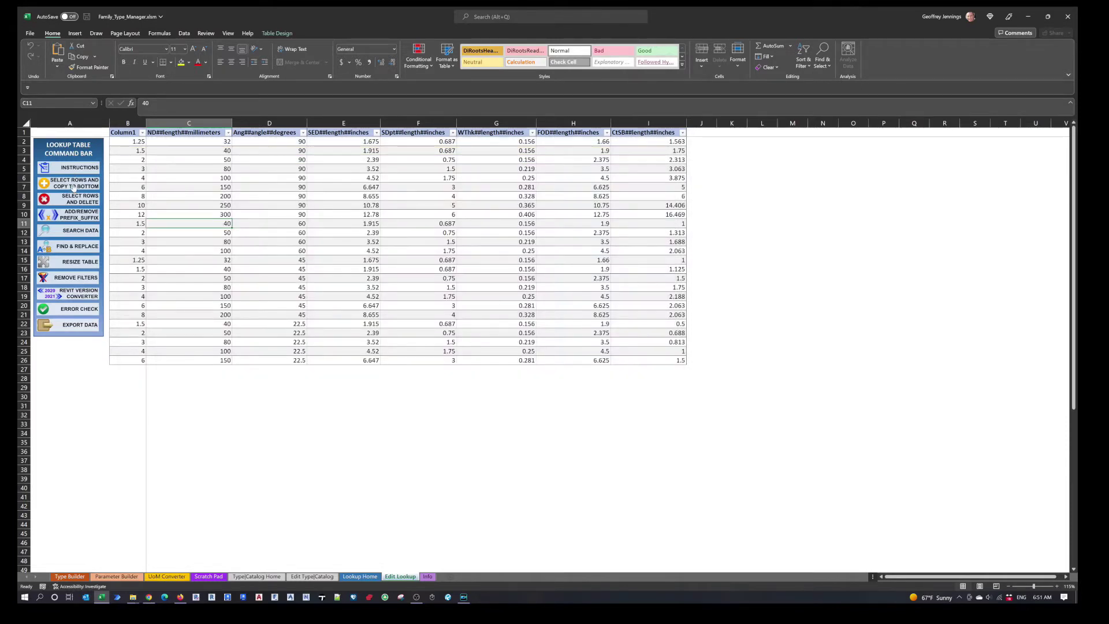
# - Copy the existing rows 6, 9 and 16 to the bottom of the lookup table using preselected cells
pyautogui.click(139, 178)
pyautogui.keyDown('ctrl'); pyautogui.click(136, 205); pyautogui.keyUp('ctrl')
pyautogui.keyDown('ctrl'); pyautogui.click(133, 269); pyautogui.keyUp('ctrl')
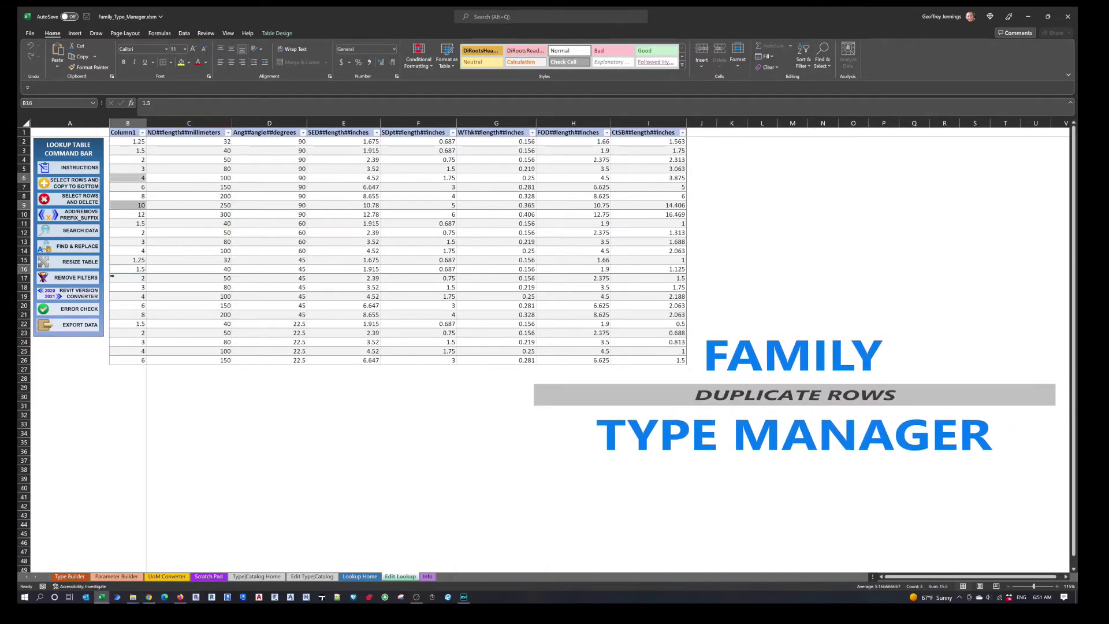
pyautogui.click(69, 182)
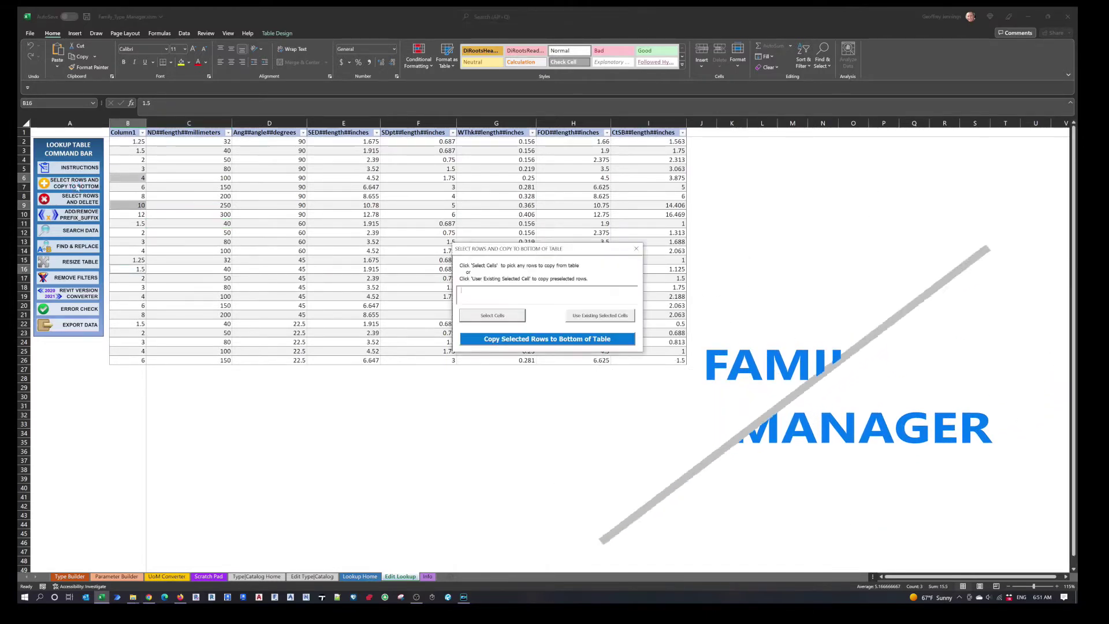
pyautogui.click(595, 315)
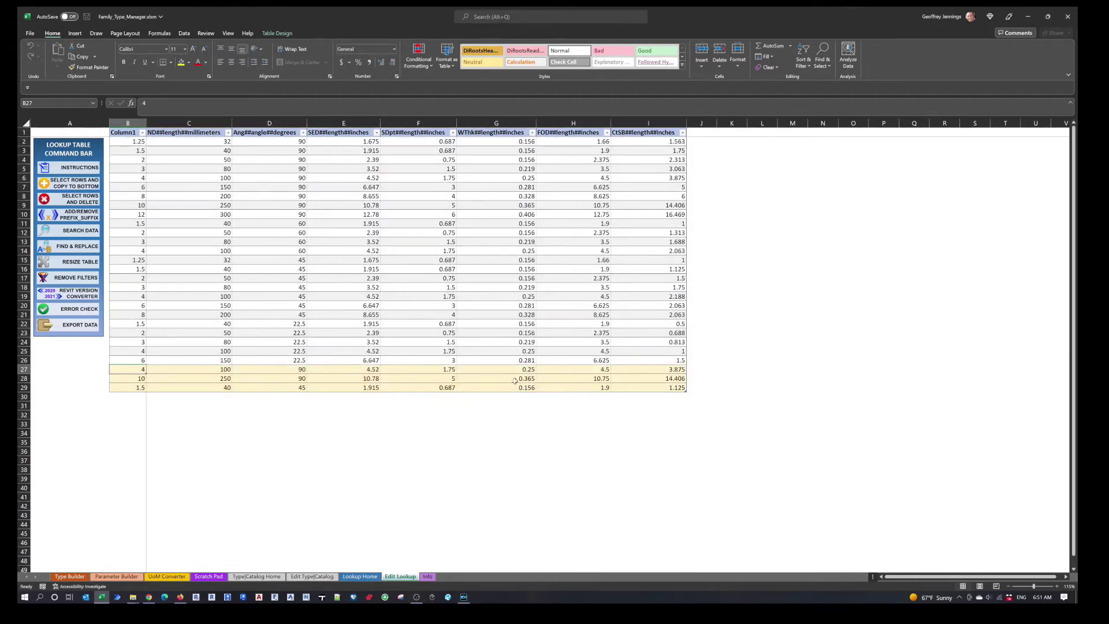
# - Delete the three copied rows 27 to 29 from the lookup table using preselected cells
pyautogui.moveTo(151, 370); pyautogui.dragTo(157, 388)
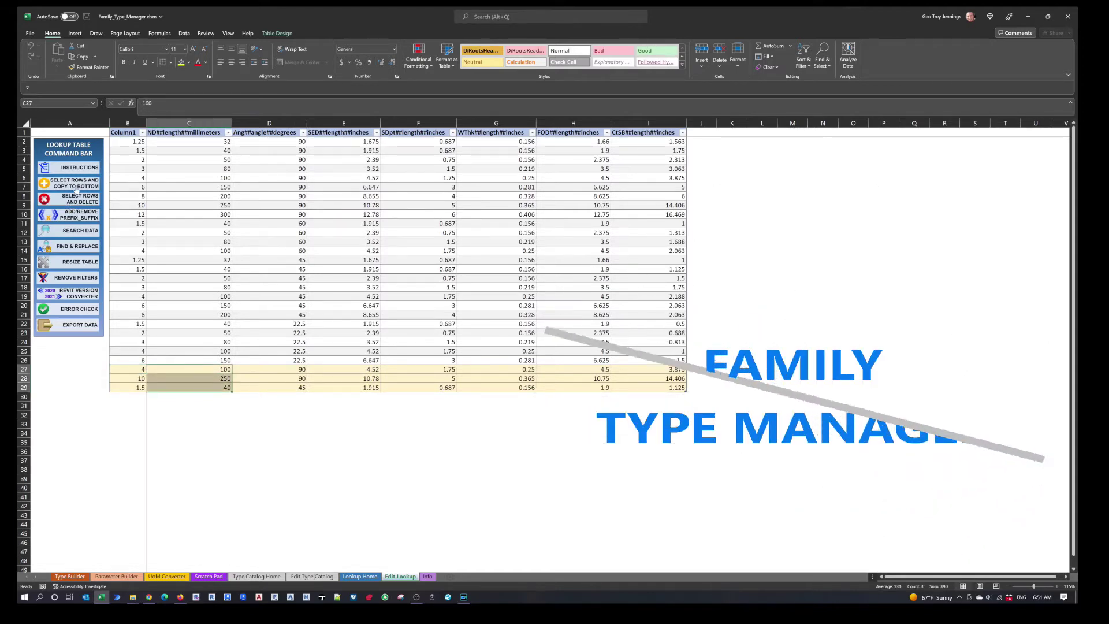
pyautogui.click(76, 200)
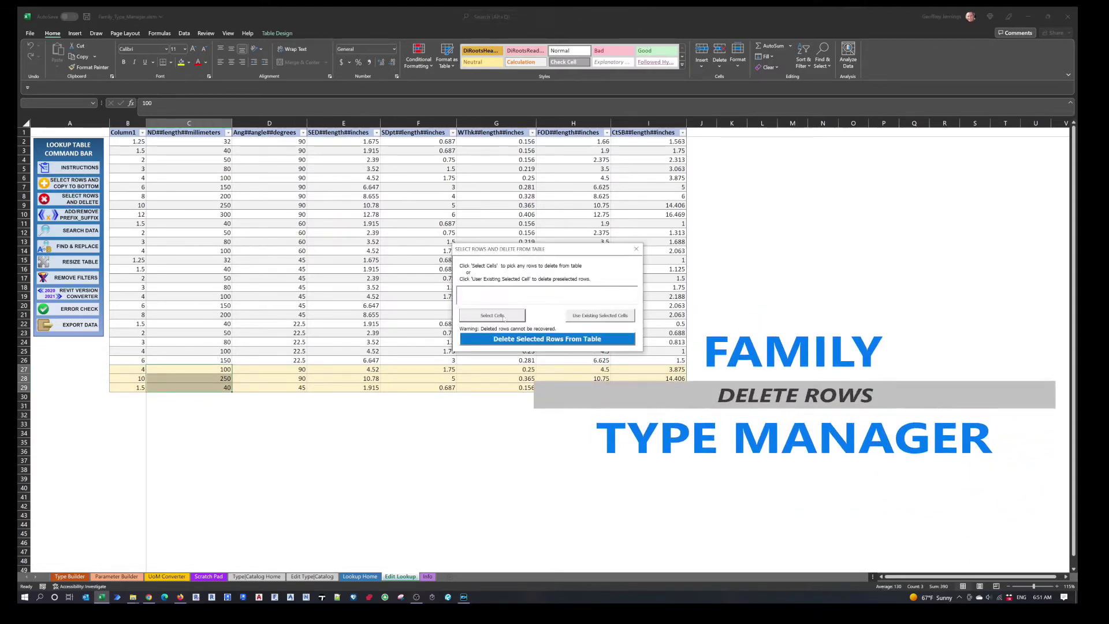
pyautogui.click(600, 315)
pyautogui.click(604, 330)
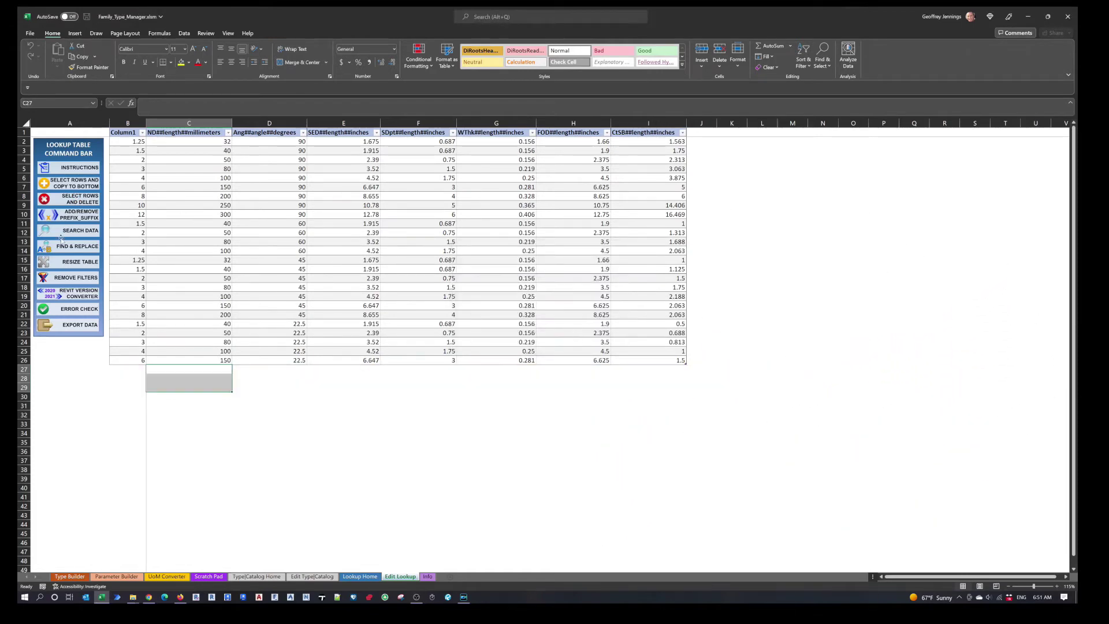
# - Look at the commands for adding or removing prefixes and suffixes and at the data search form
pyautogui.click(85, 218)
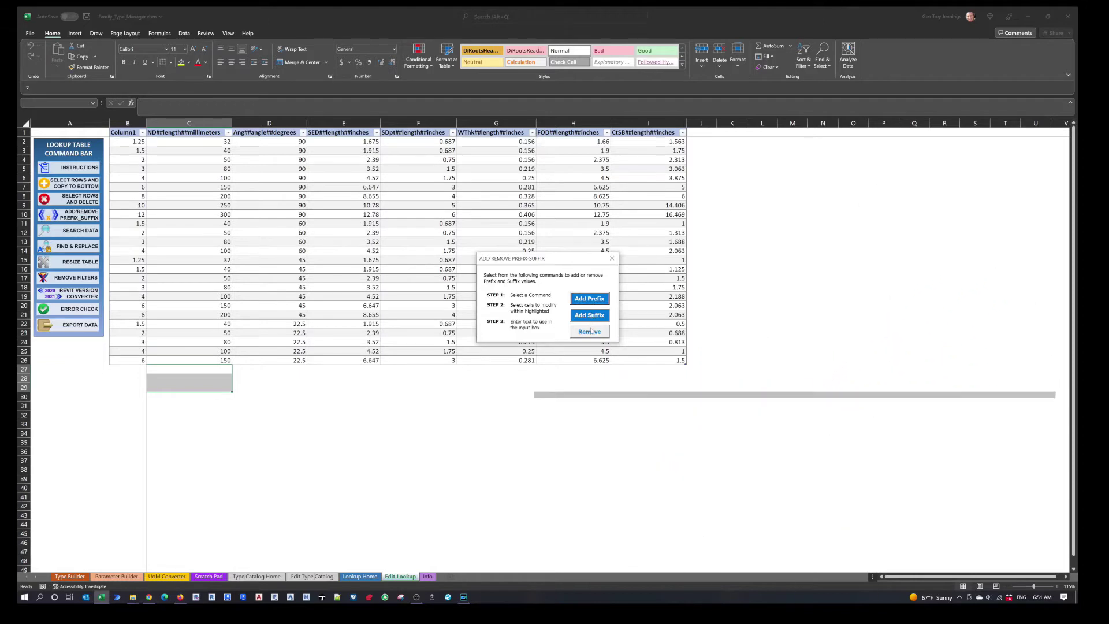
pyautogui.click(613, 258)
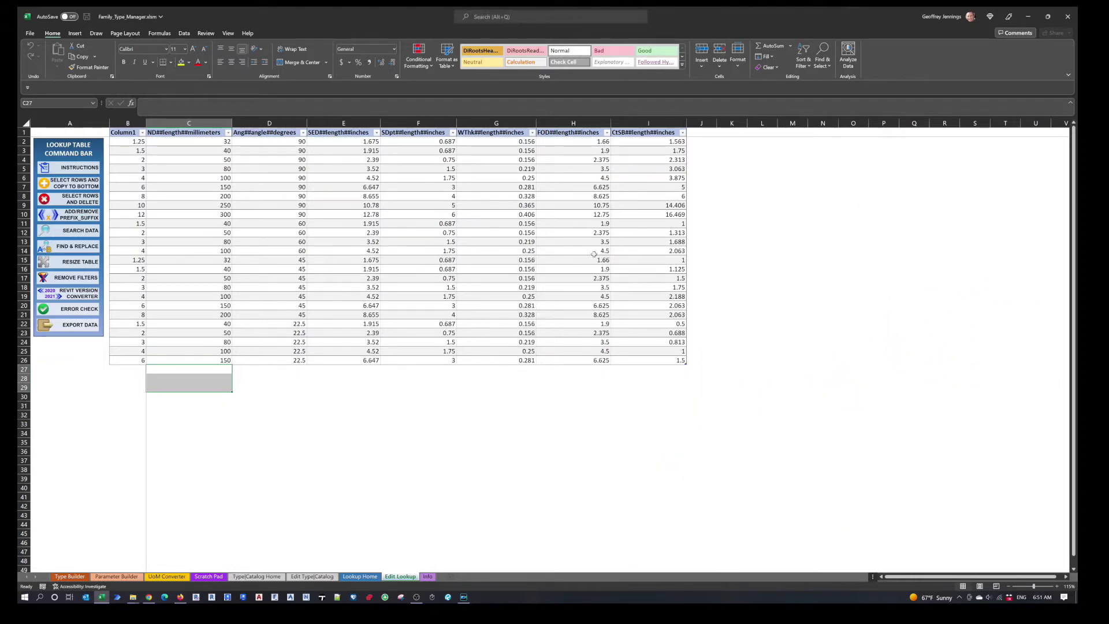
pyautogui.click(77, 234)
pyautogui.click(632, 259)
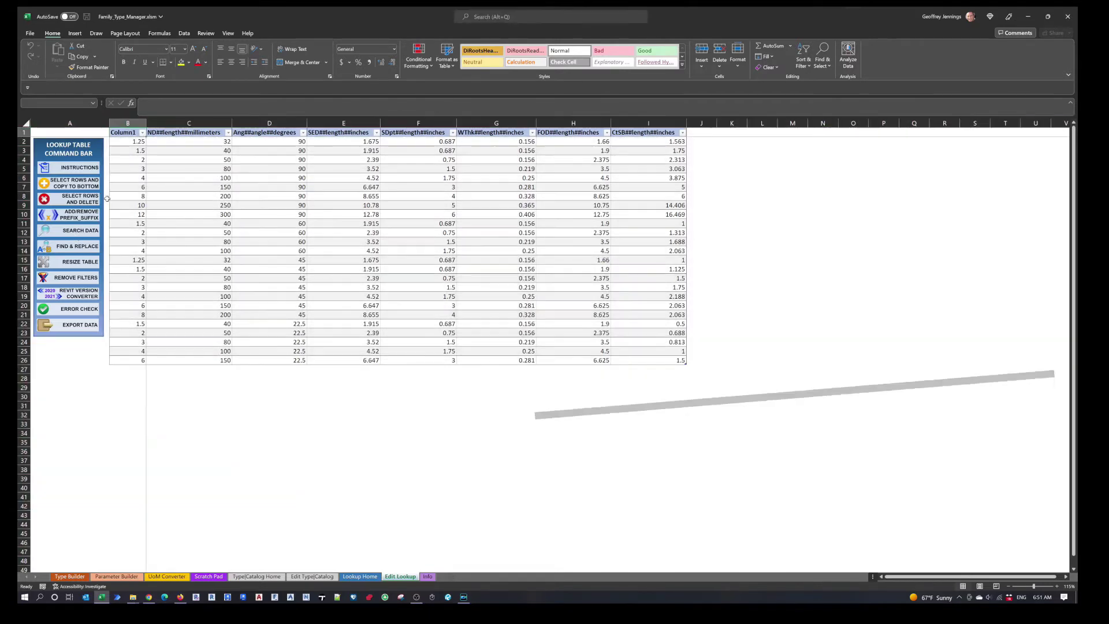
# - Look at the find-and-replace options for the table, including the search direction setting
pyautogui.click(79, 248)
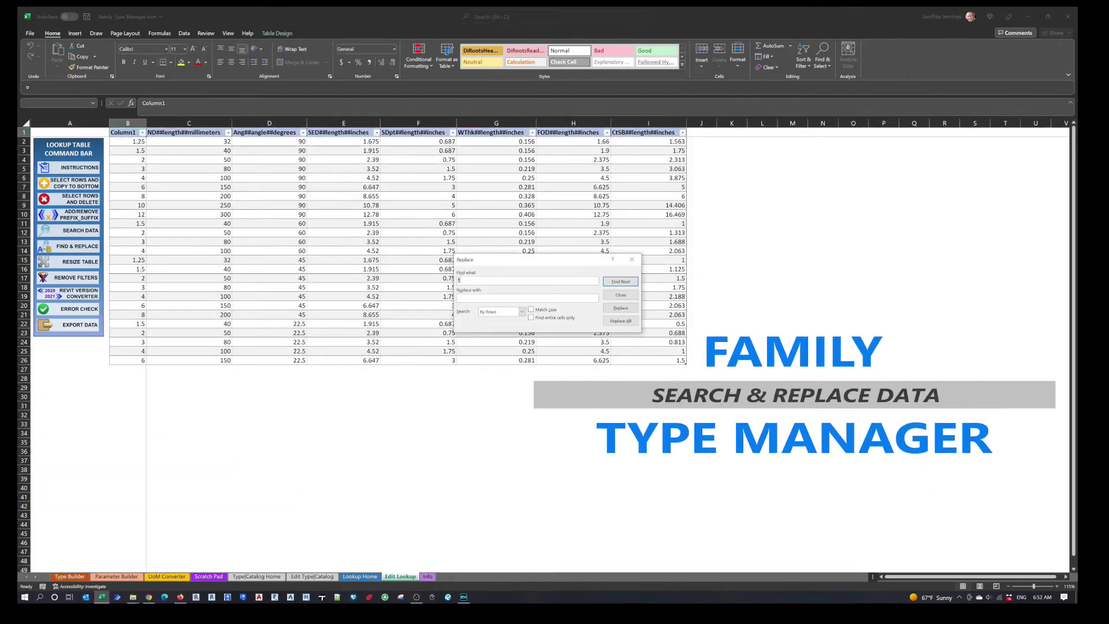
pyautogui.click(518, 313)
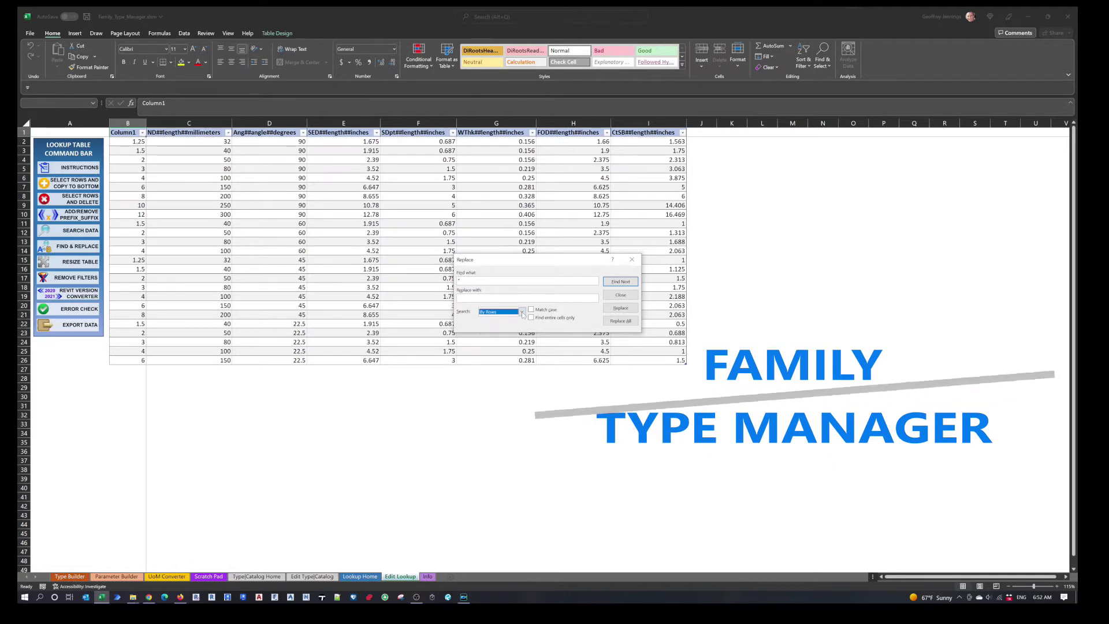
pyautogui.click(631, 264)
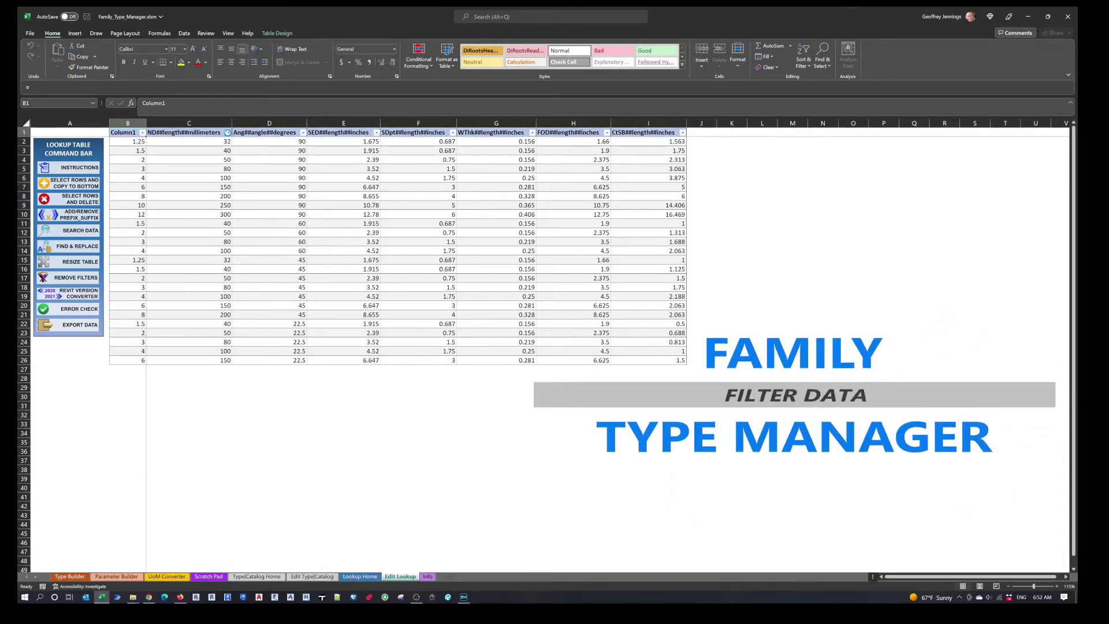
# - Filter the ND millimeters column to show only the values 40, 50 and 150
pyautogui.click(228, 133)
pyautogui.click(246, 232)
pyautogui.click(246, 247)
pyautogui.click(246, 255)
pyautogui.click(246, 278)
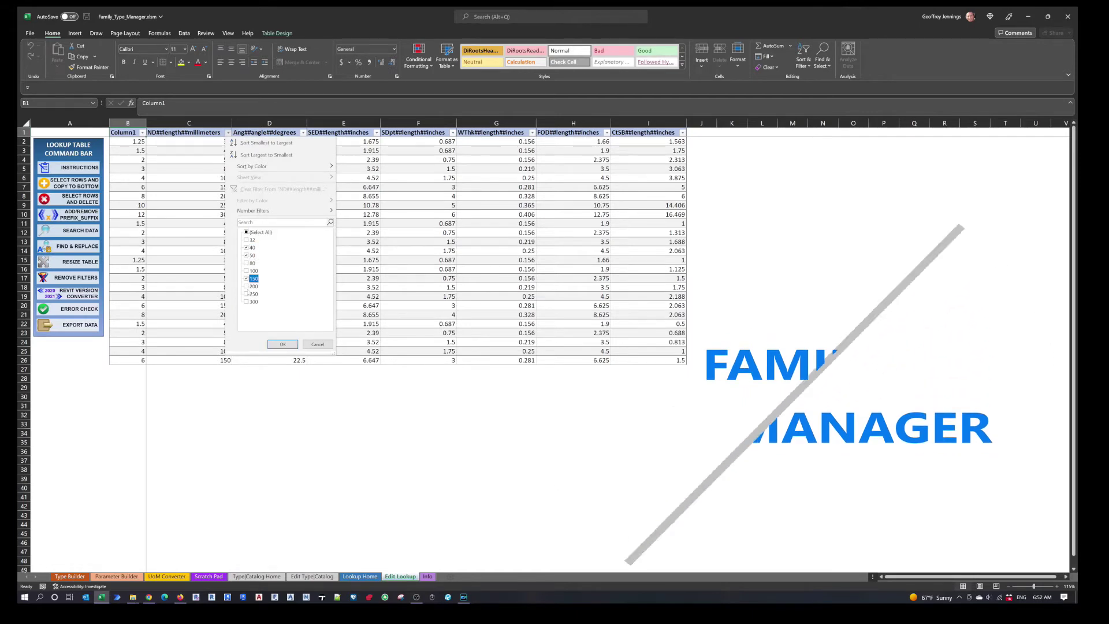
pyautogui.click(283, 345)
# - Filter the angle column to show only the 22.5 and 45 degree rows
pyautogui.click(302, 133)
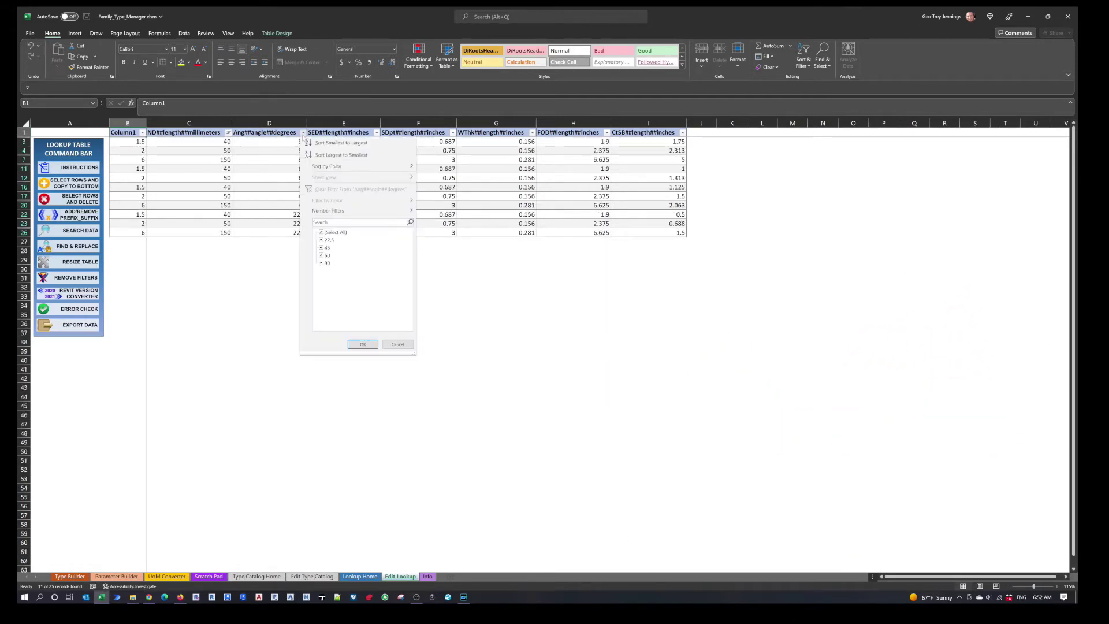
pyautogui.click(325, 255)
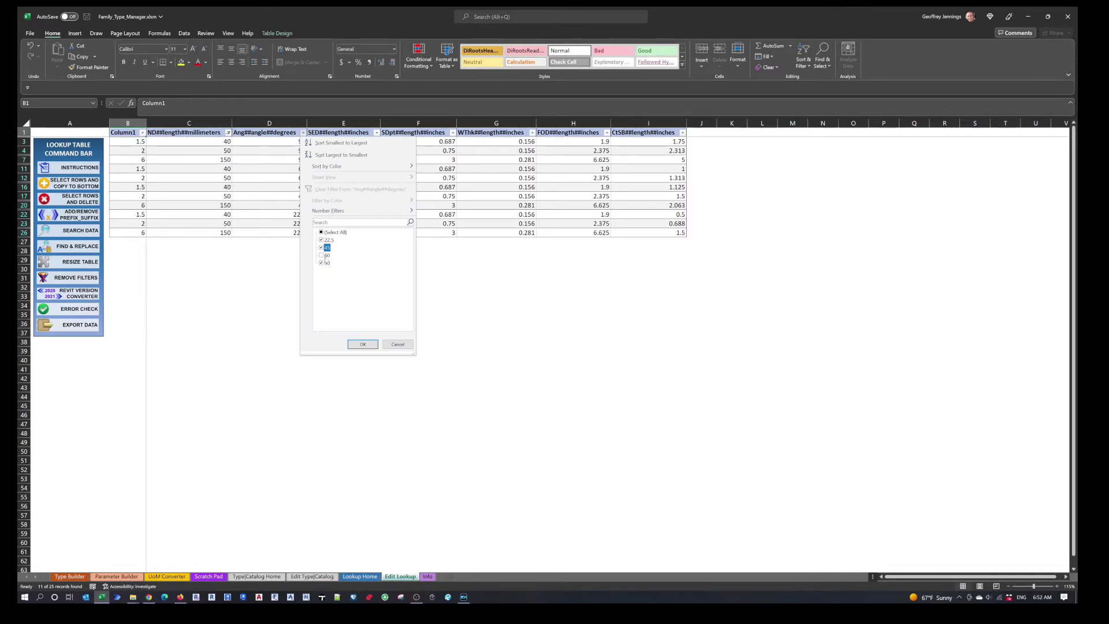
pyautogui.click(363, 345)
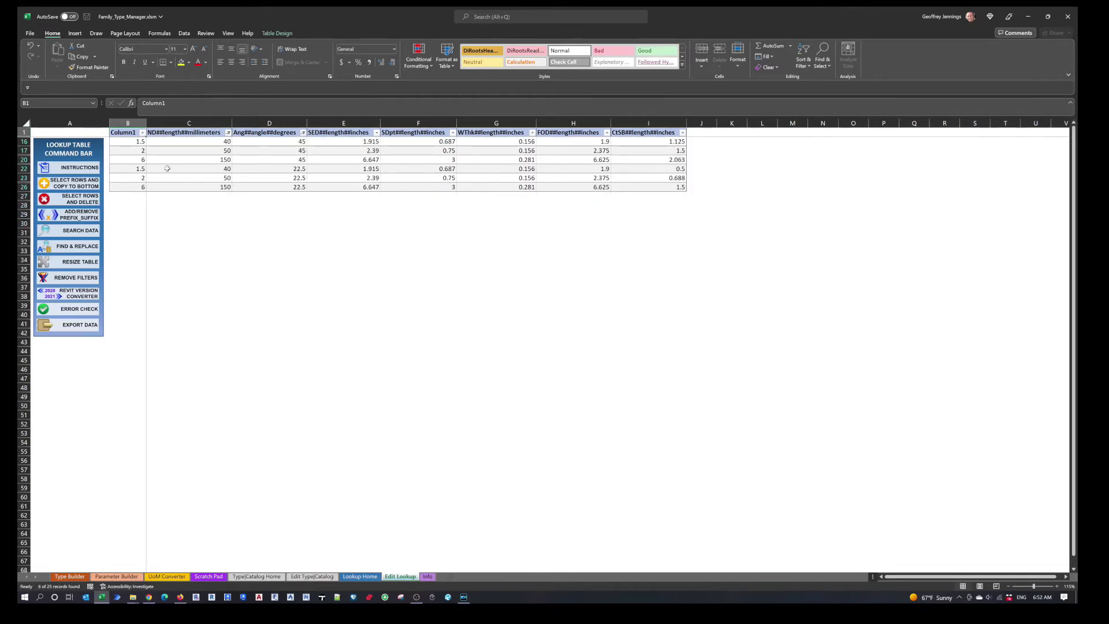
# - Remove all filters from the lookup table
pyautogui.click(70, 282)
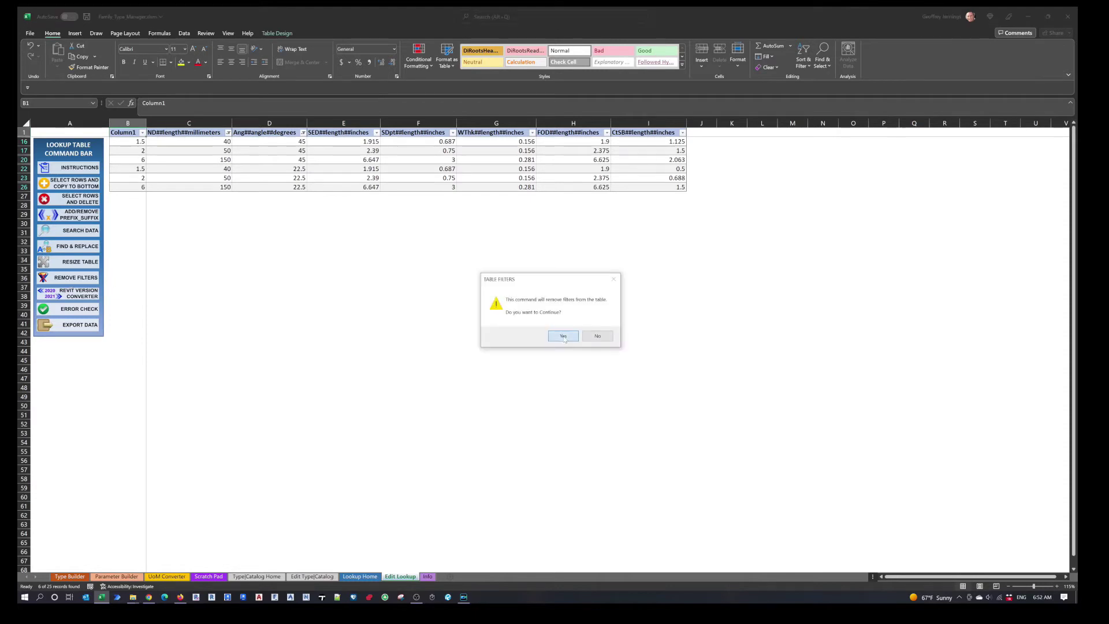
pyautogui.click(563, 336)
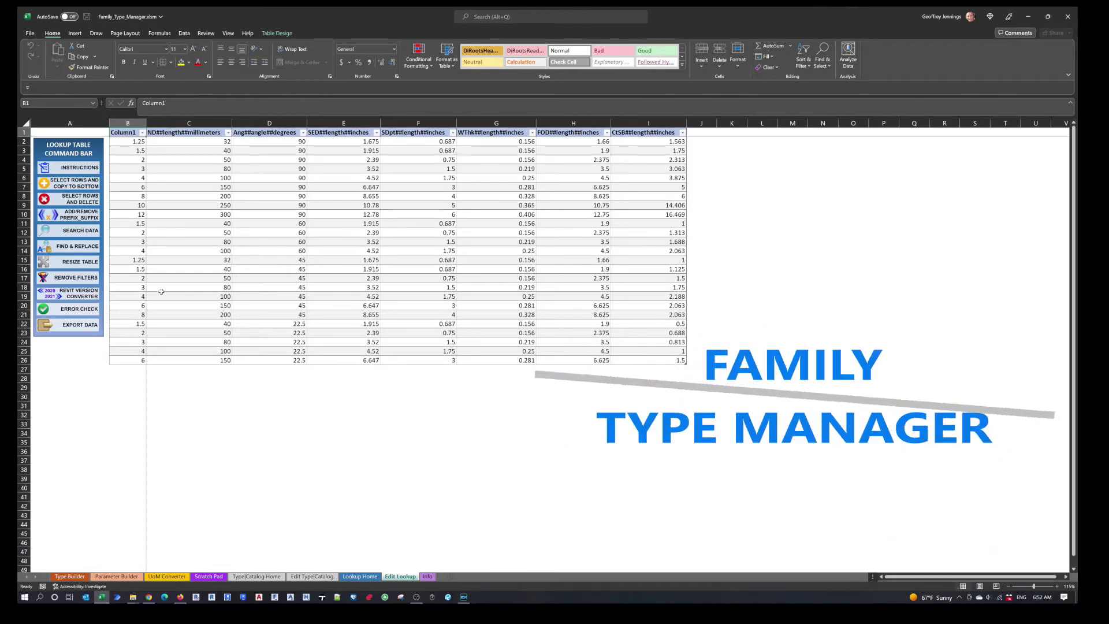
# - Apply a custom sort to the table by the Ang column from smallest to largest, with SDpt as the second level
pyautogui.rightClick(197, 133)
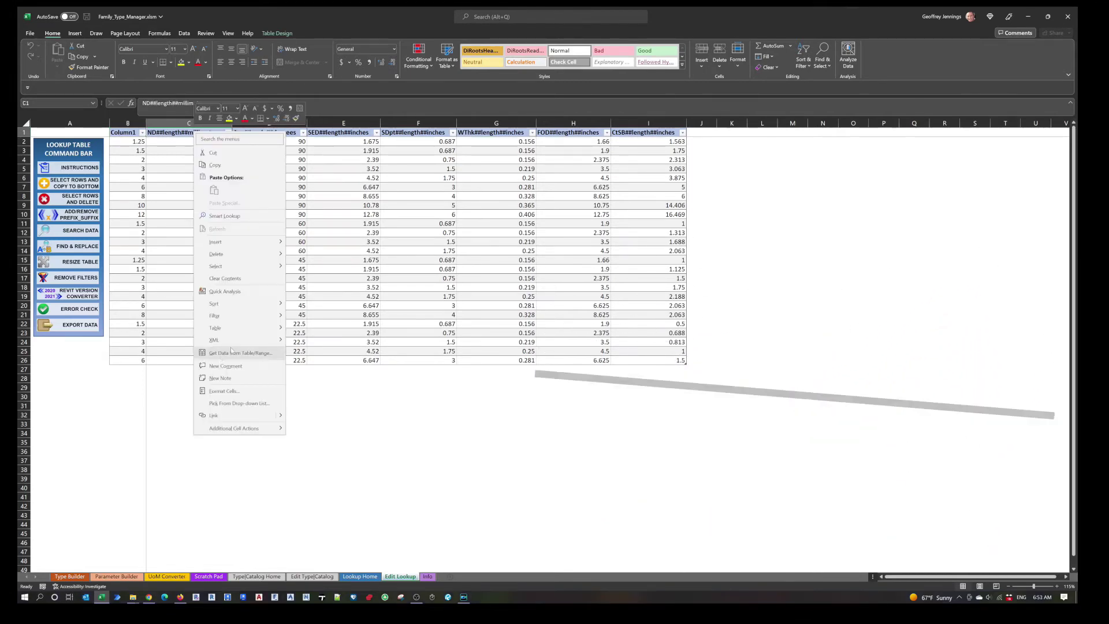
pyautogui.moveTo(270, 307)
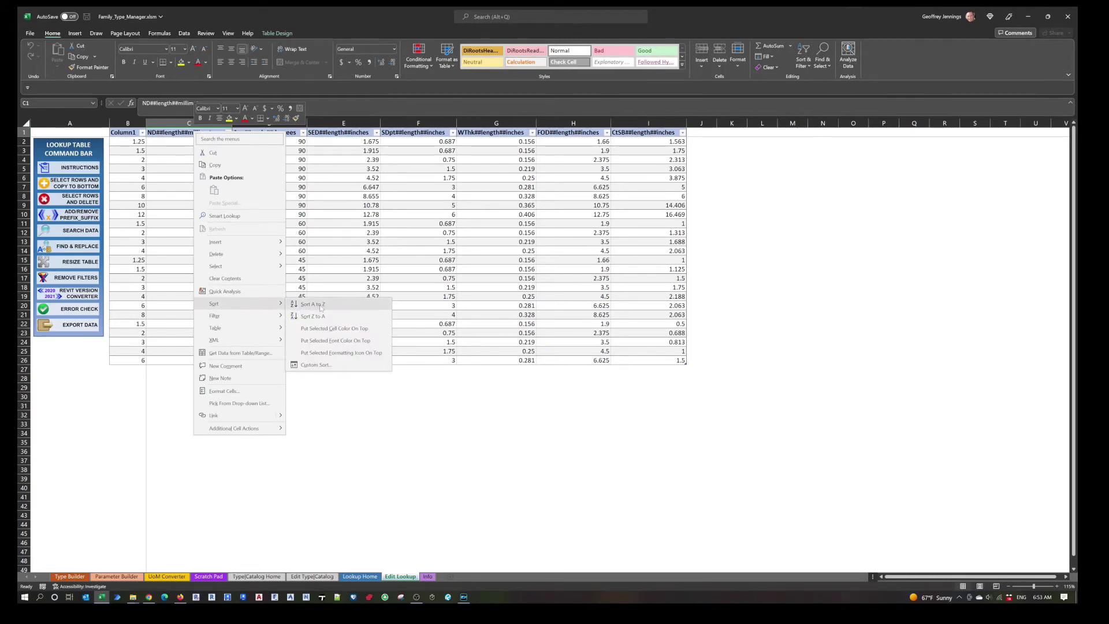
pyautogui.click(317, 364)
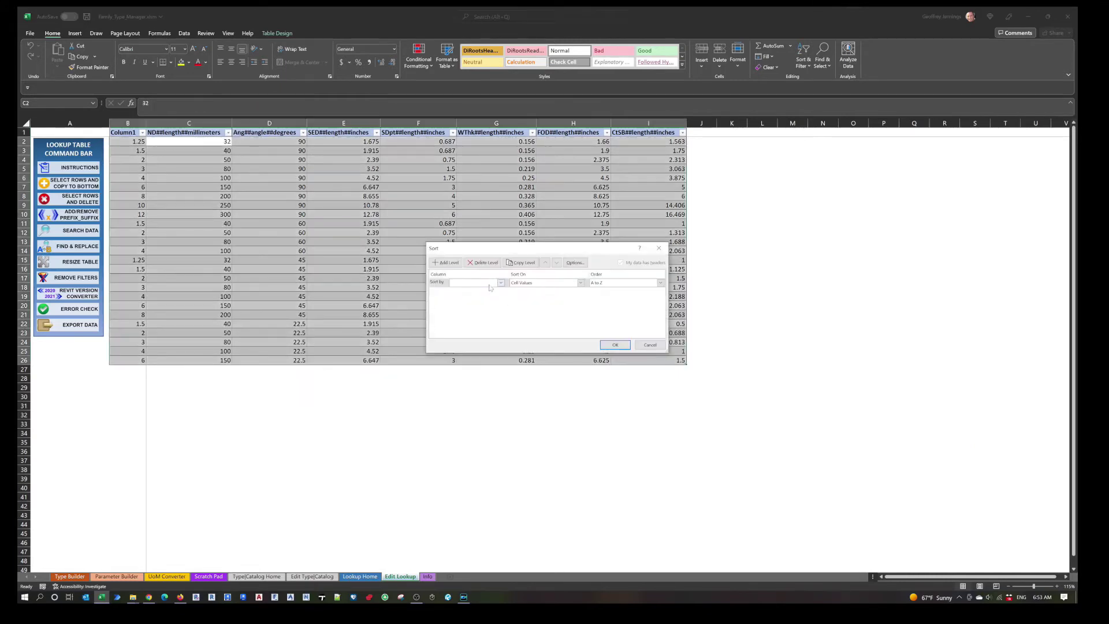
pyautogui.click(501, 283)
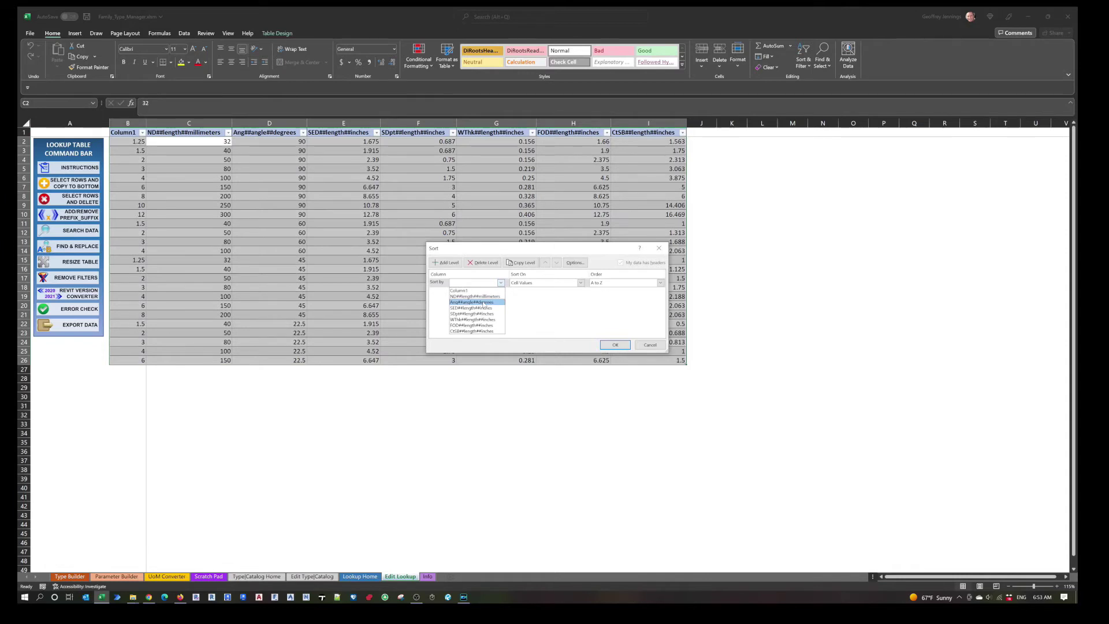
pyautogui.click(484, 302)
pyautogui.click(446, 262)
pyautogui.click(502, 292)
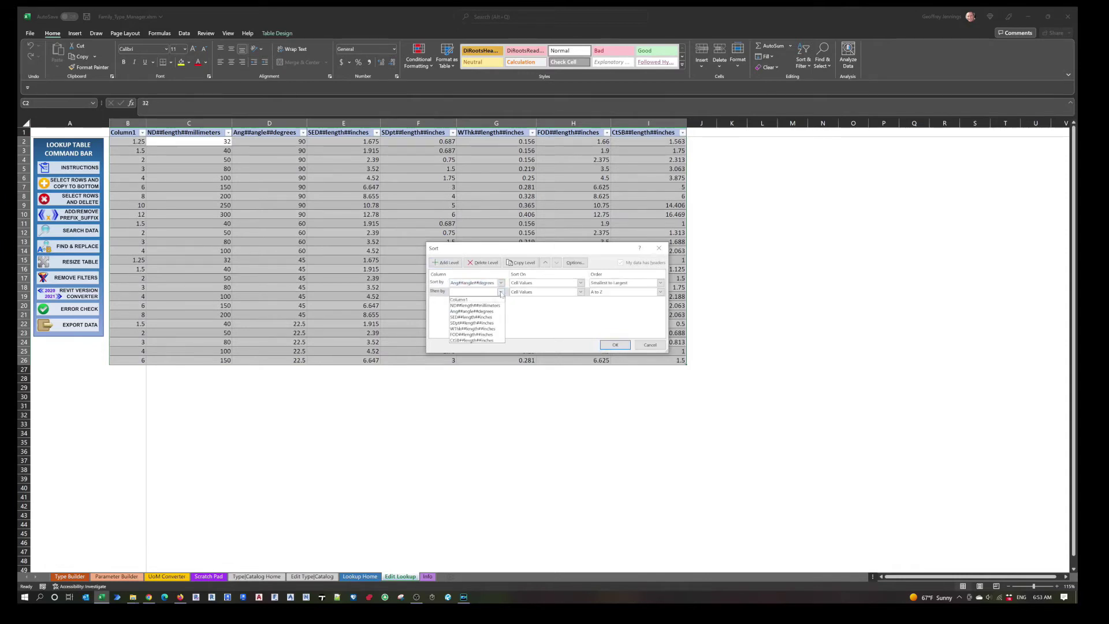
pyautogui.click(477, 322)
pyautogui.click(615, 345)
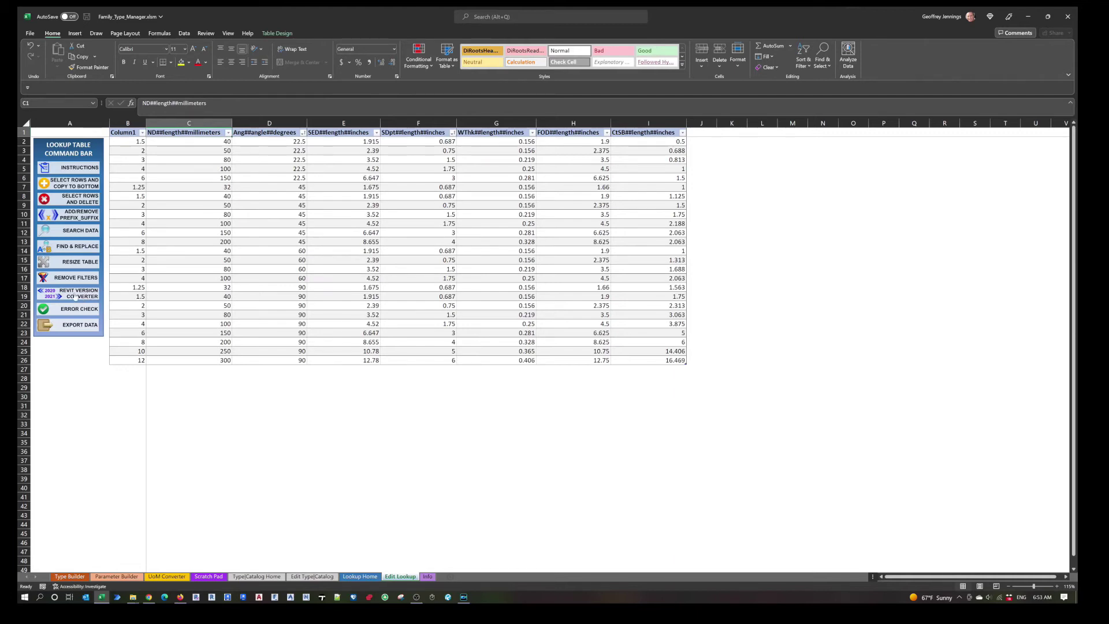
# - Convert the lookup table's header parameters to the format for Revit 2010-2020
pyautogui.click(74, 295)
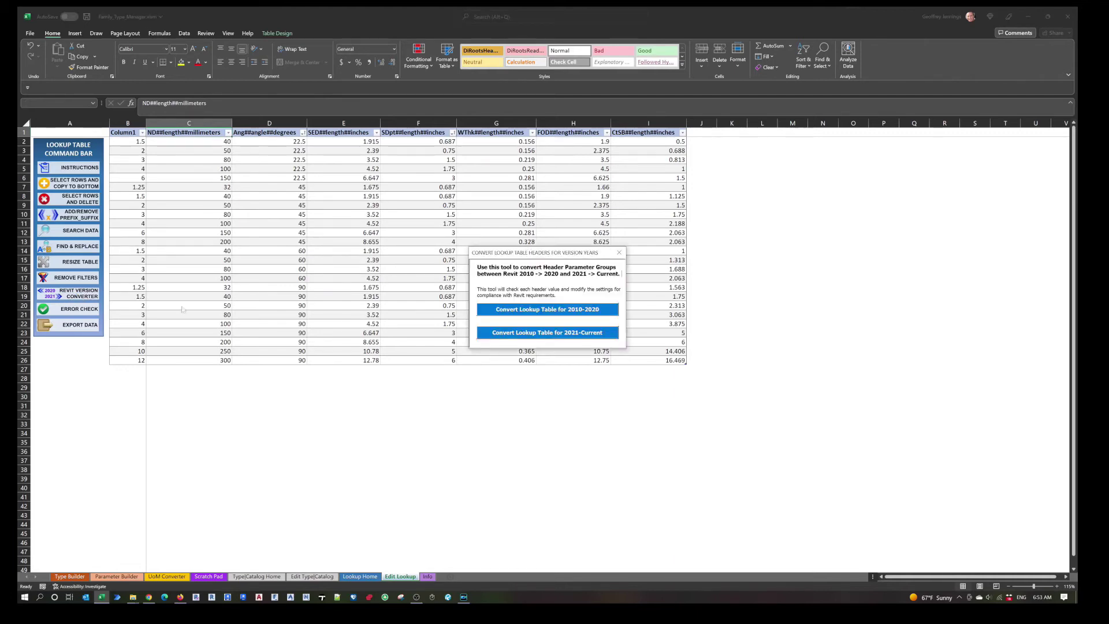
pyautogui.click(580, 315)
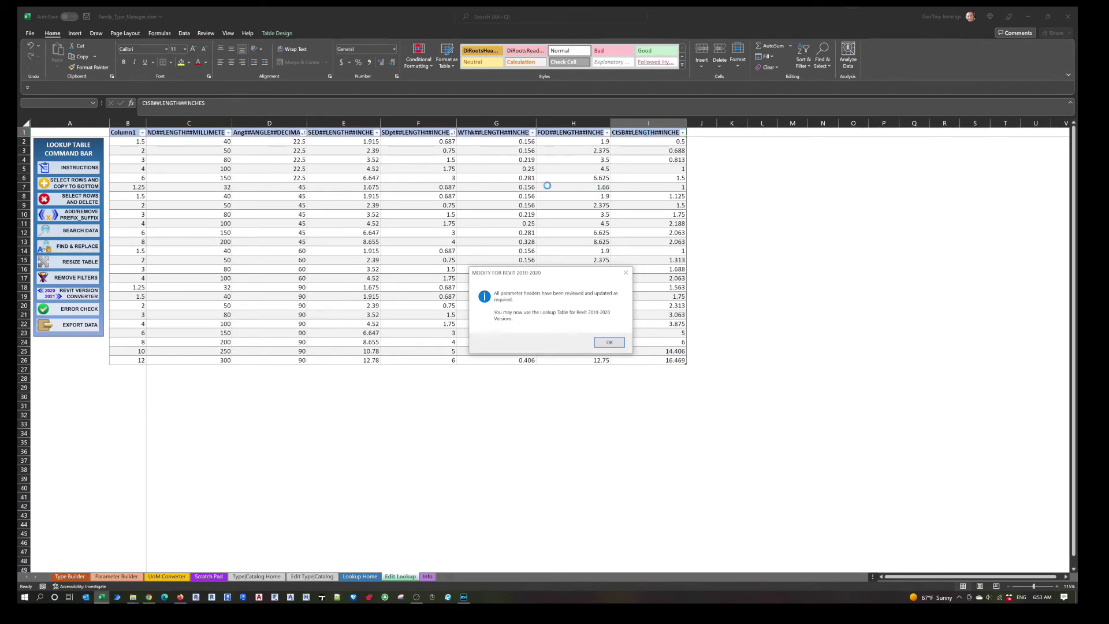
pyautogui.click(609, 342)
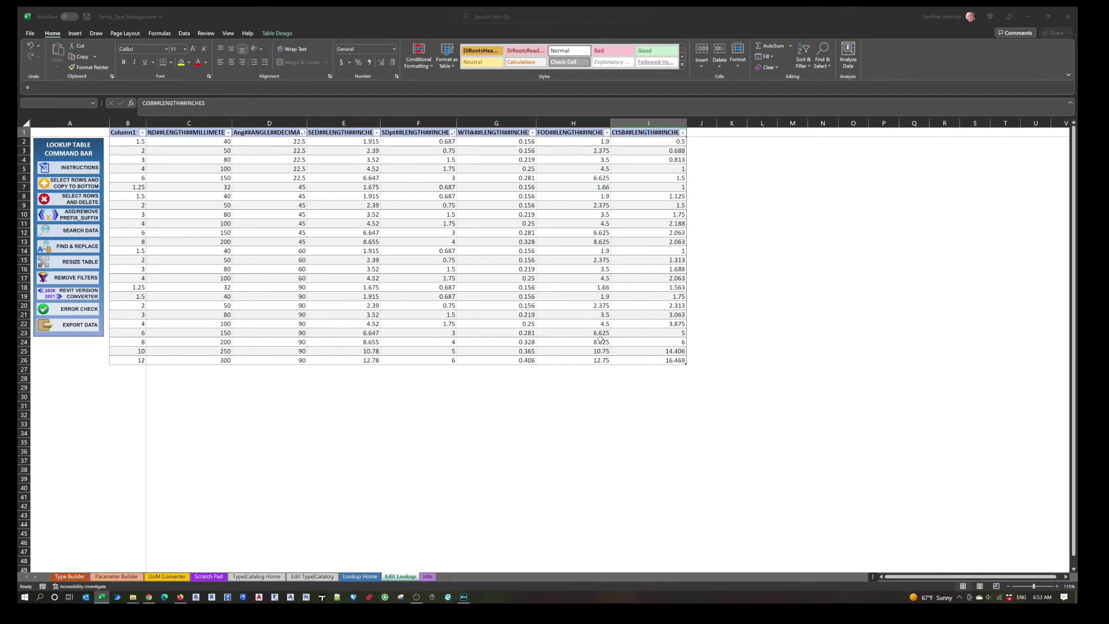
# - Convert the lookup table's header parameters to the format for Revit 2021-Current
pyautogui.click(79, 293)
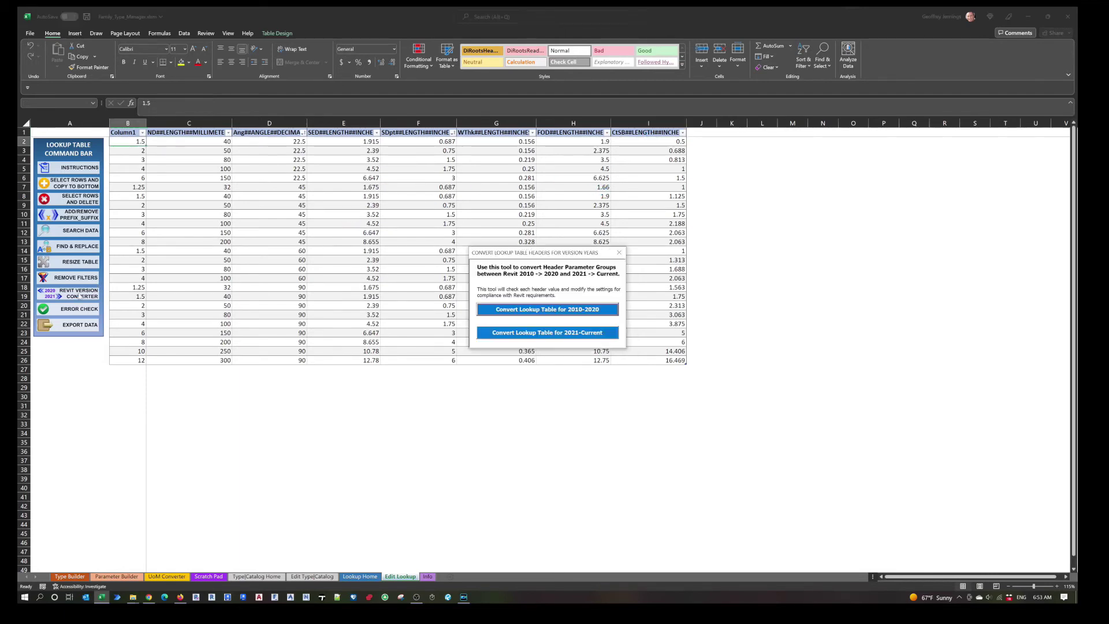
pyautogui.click(579, 333)
pyautogui.click(609, 341)
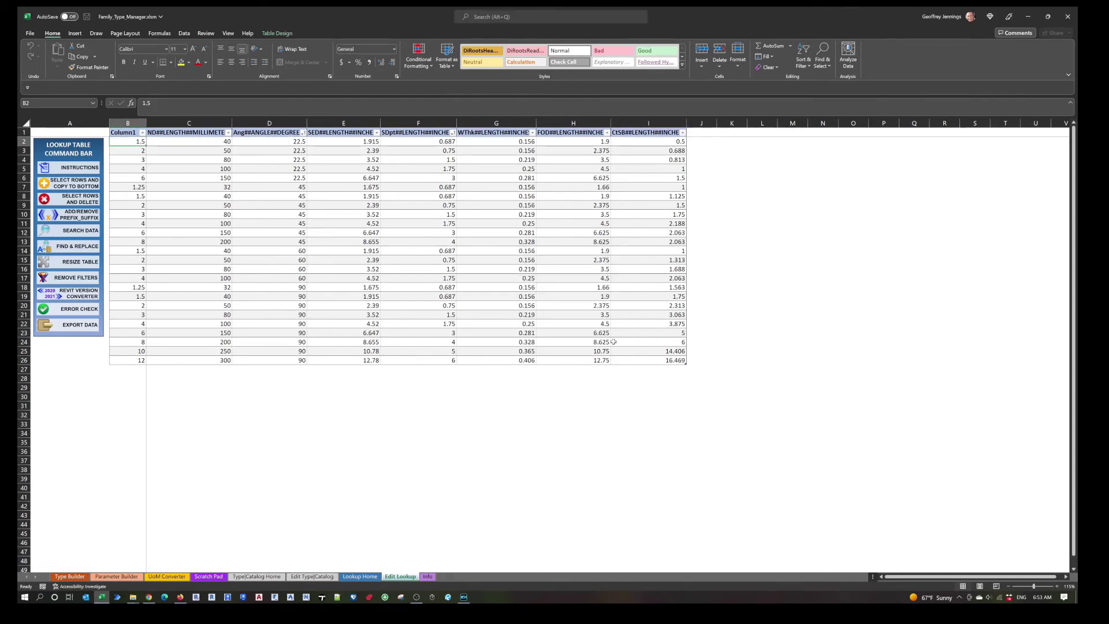
# - Run the error check on the lookup table for all required conditions
pyautogui.click(75, 311)
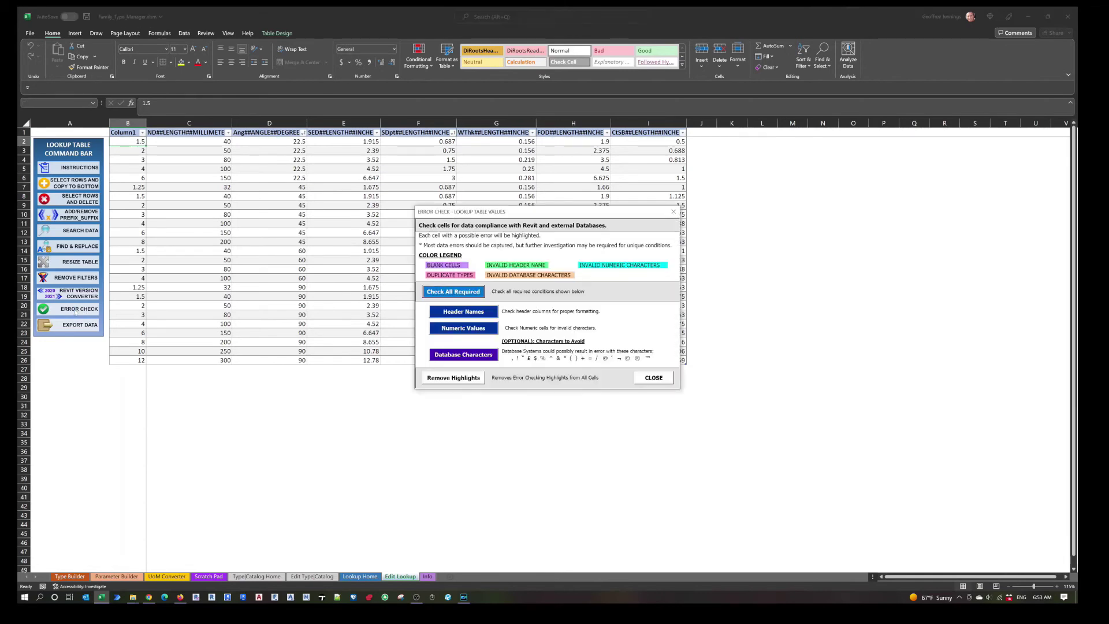
pyautogui.click(460, 292)
pyautogui.click(611, 351)
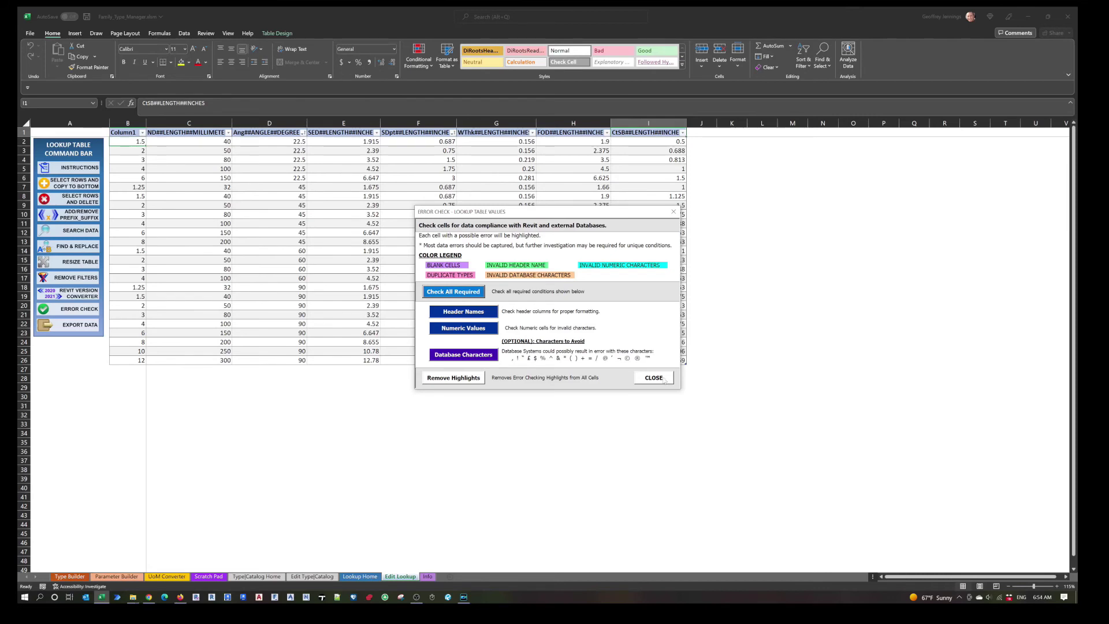
# - Clear the ND value in cell C8 and append "\\" to the Ang##ANGLE##DEGREES header as deliberate errors
pyautogui.click(663, 379)
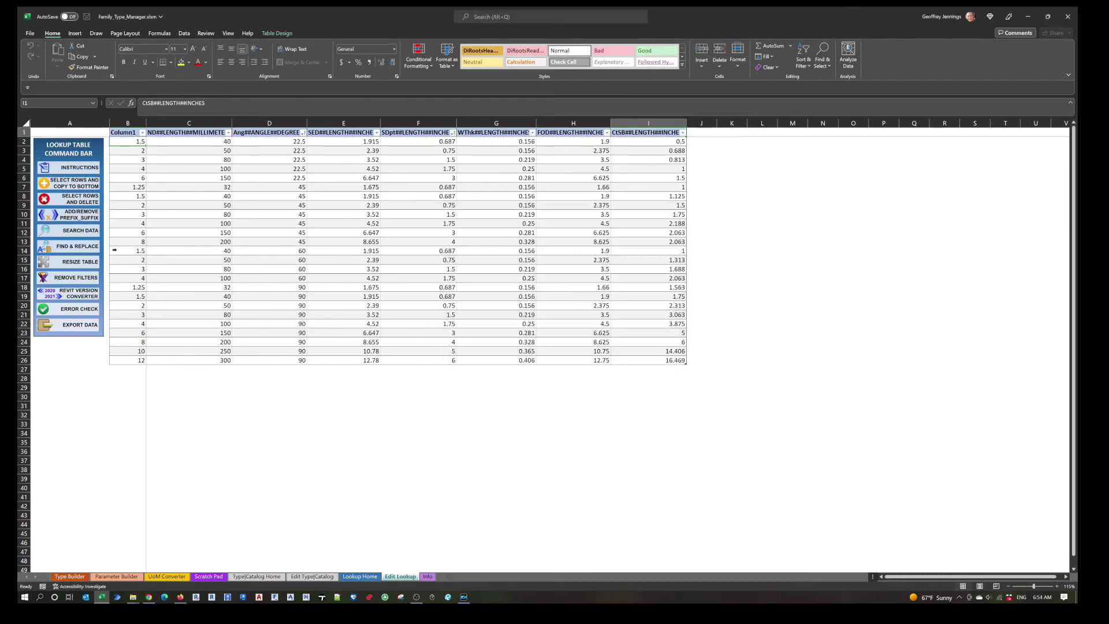
pyautogui.click(135, 199)
pyautogui.click(224, 197)
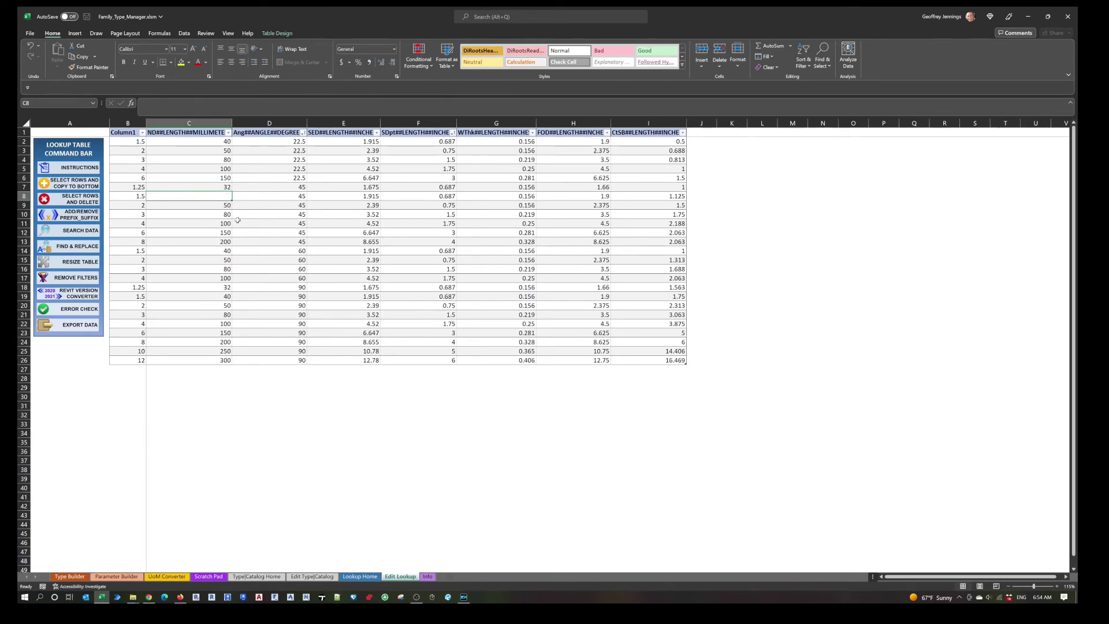
pyautogui.doubleClick(283, 133)
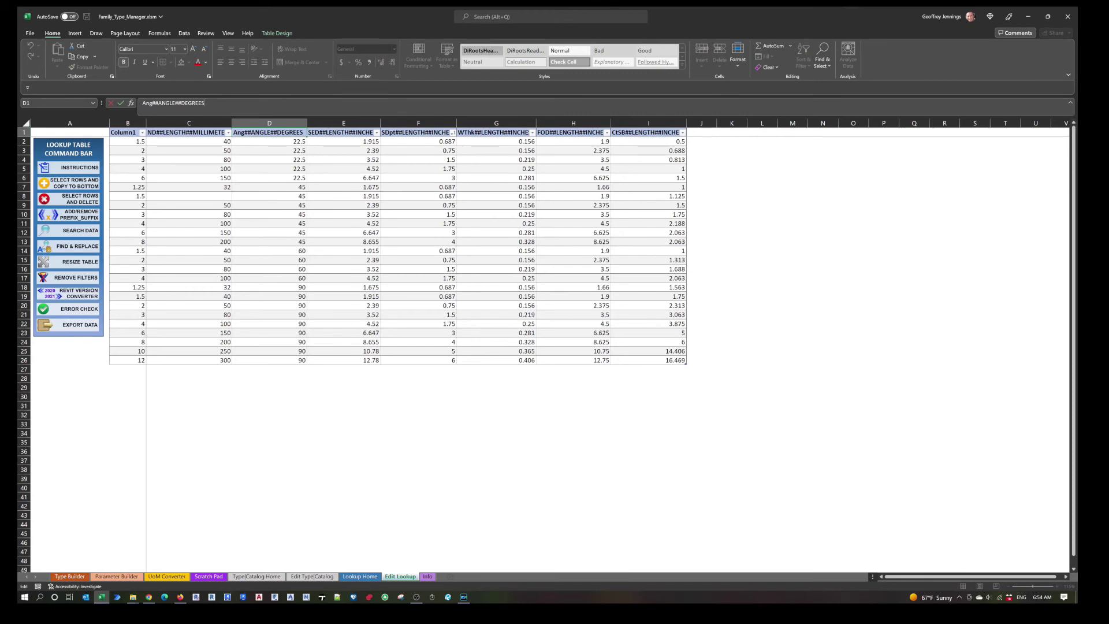
pyautogui.press('Return')
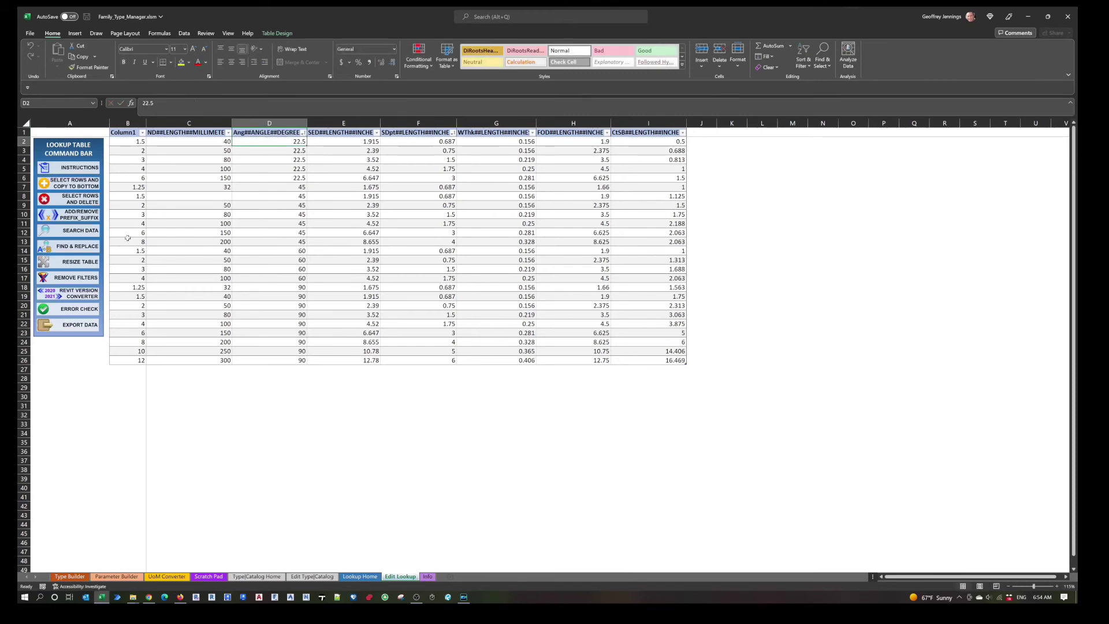
# - Run the error check for all required conditions to flag the blank cell and the invalid header name
pyautogui.click(79, 310)
pyautogui.click(479, 291)
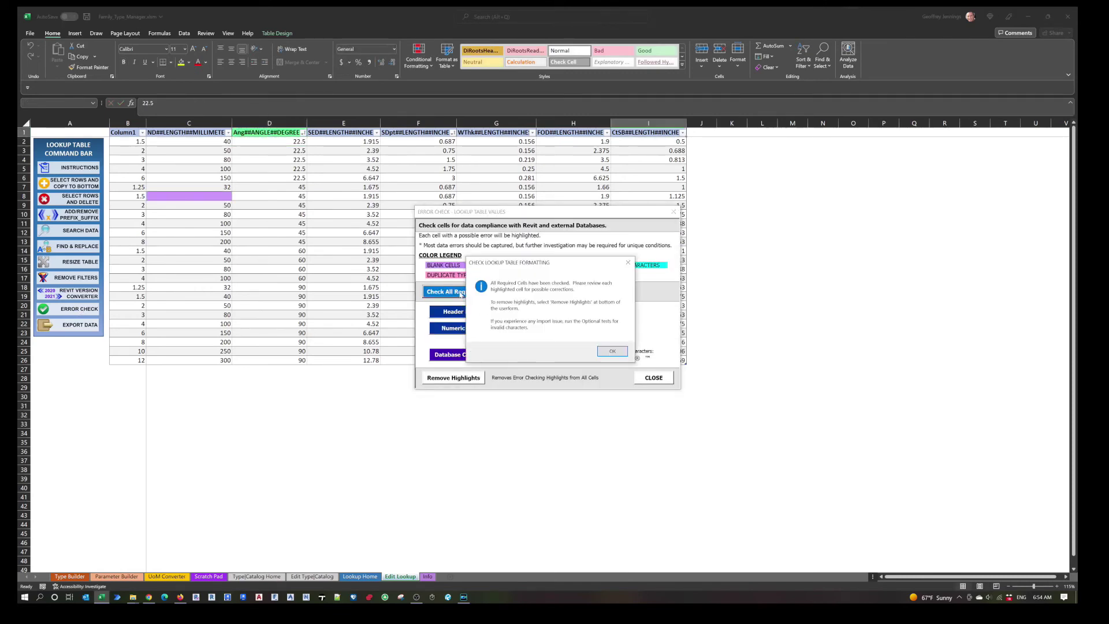
pyautogui.click(615, 354)
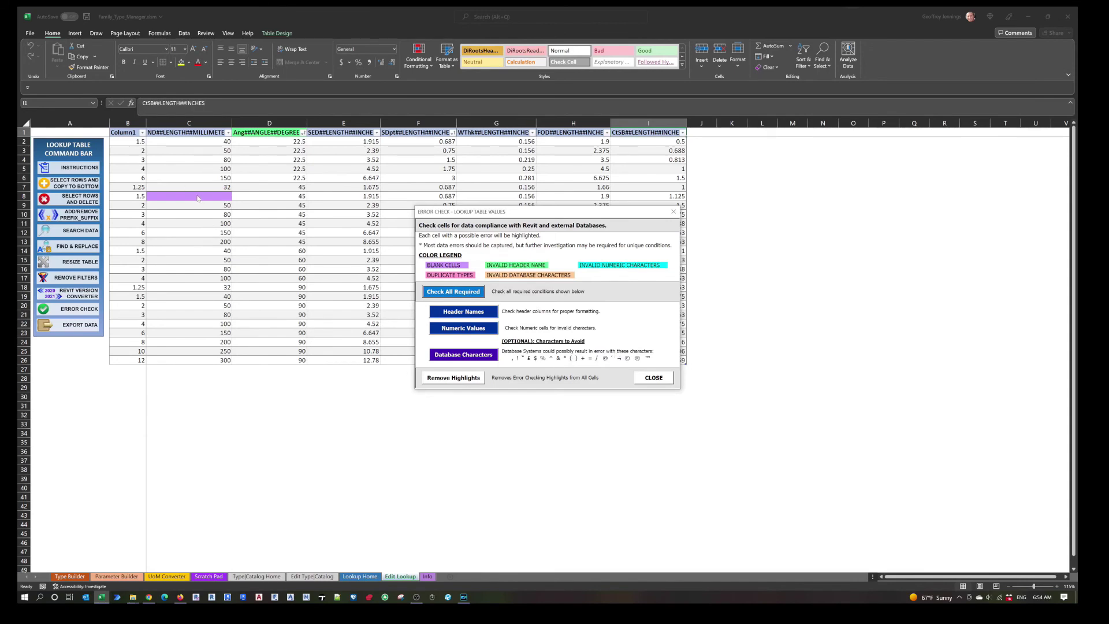
pyautogui.click(656, 381)
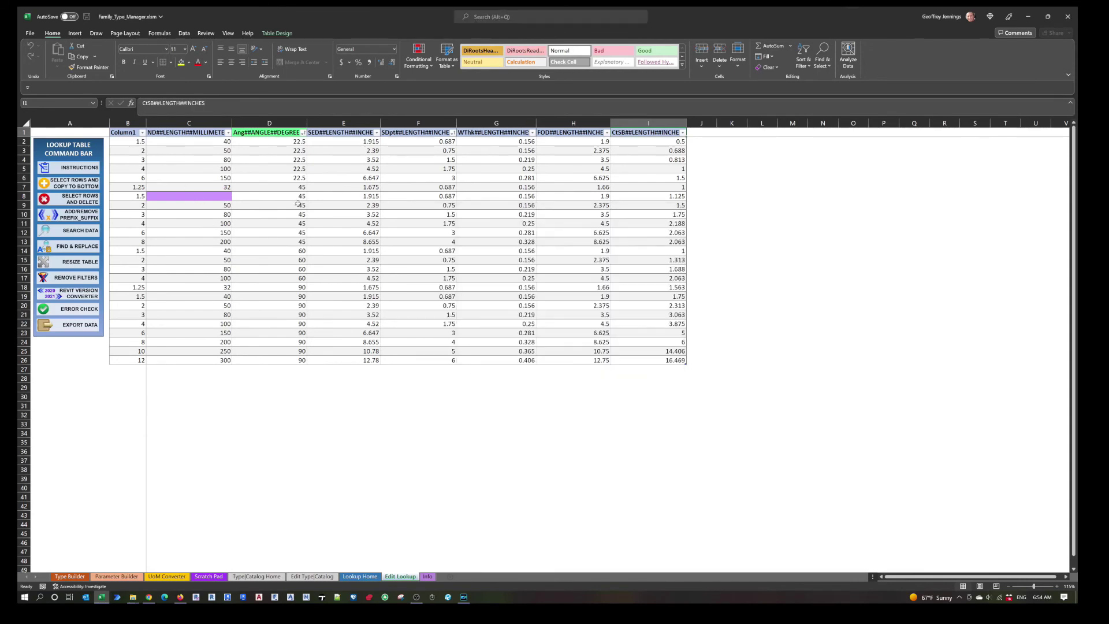
# - Enter 40 in the highlighted blank ND cell in row 8 and restore the Ang header to Ang##ANGLE##DEGREES
pyautogui.click(194, 196)
pyautogui.write('40')
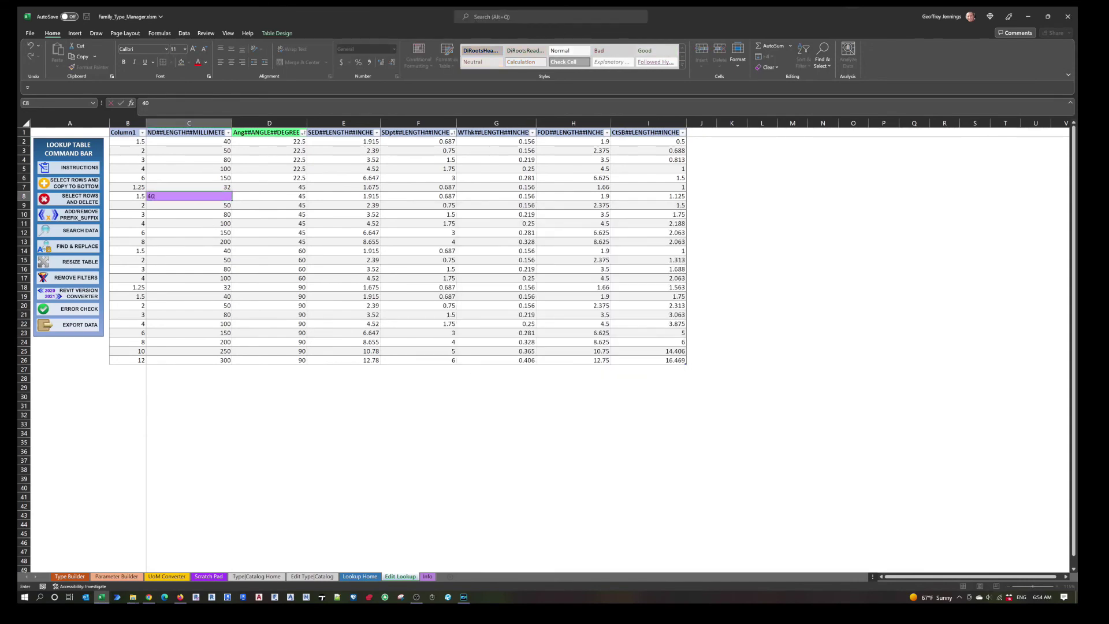
pyautogui.press('Tab')
pyautogui.click(270, 133)
pyautogui.press('F2')
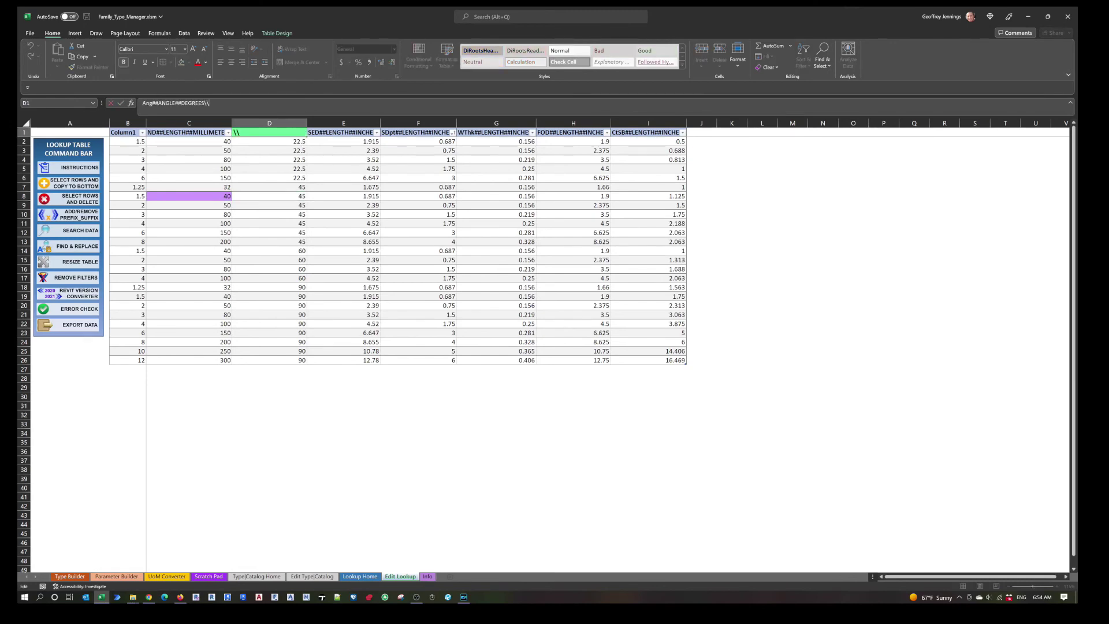
pyautogui.press('BackSpace')
pyautogui.press('BackSpace')
pyautogui.press('Return')
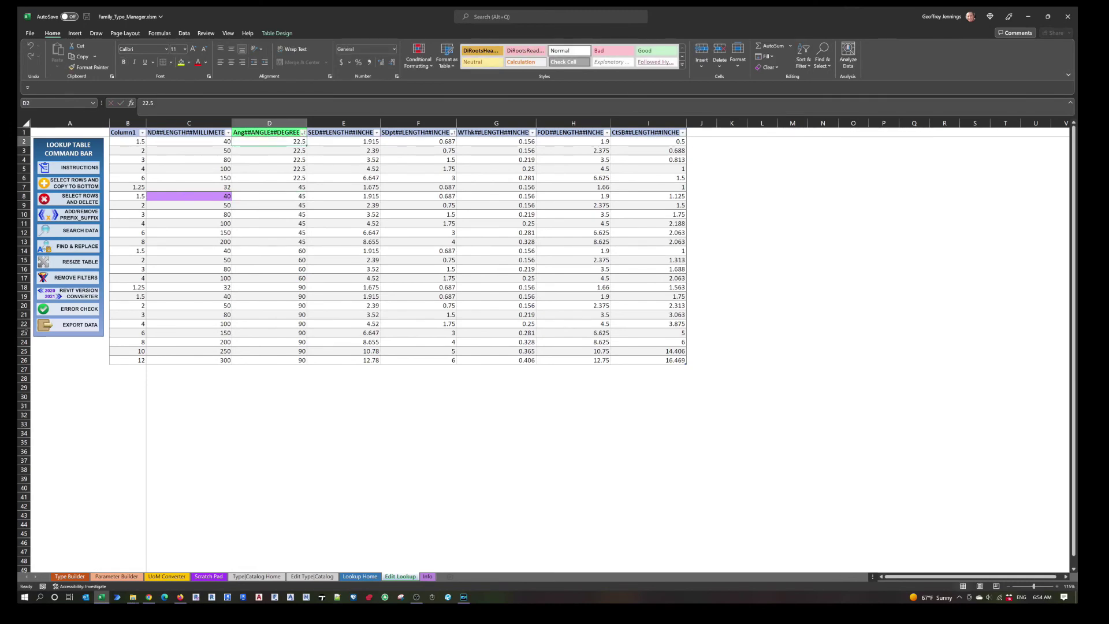
# - Recheck the corrected lookup table against all required conditions and close the error check
pyautogui.click(80, 310)
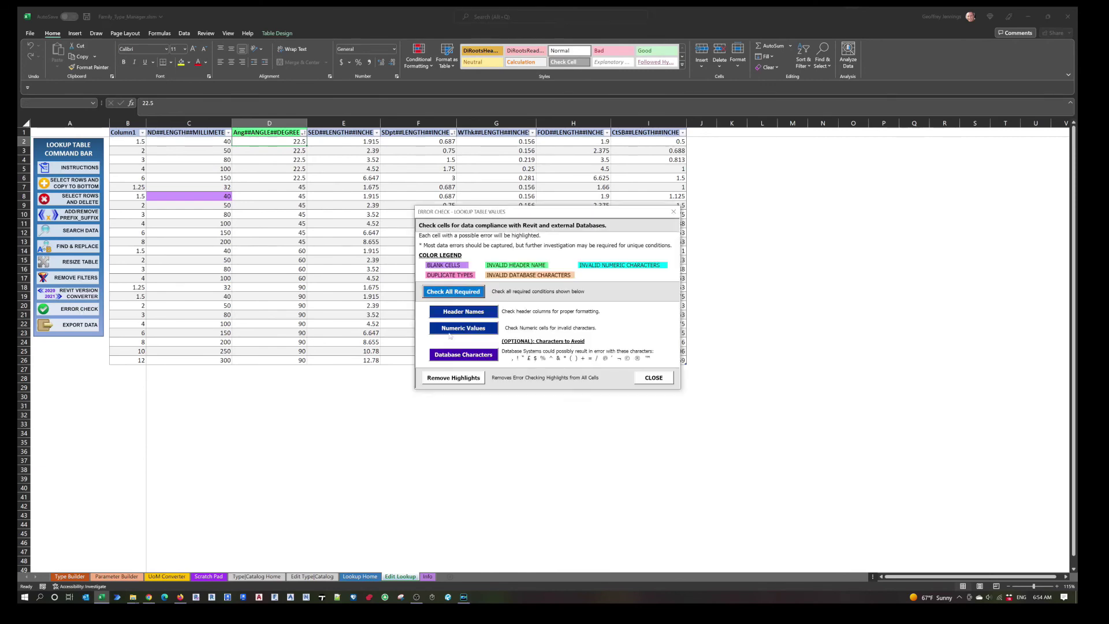
pyautogui.click(462, 292)
pyautogui.press('Return')
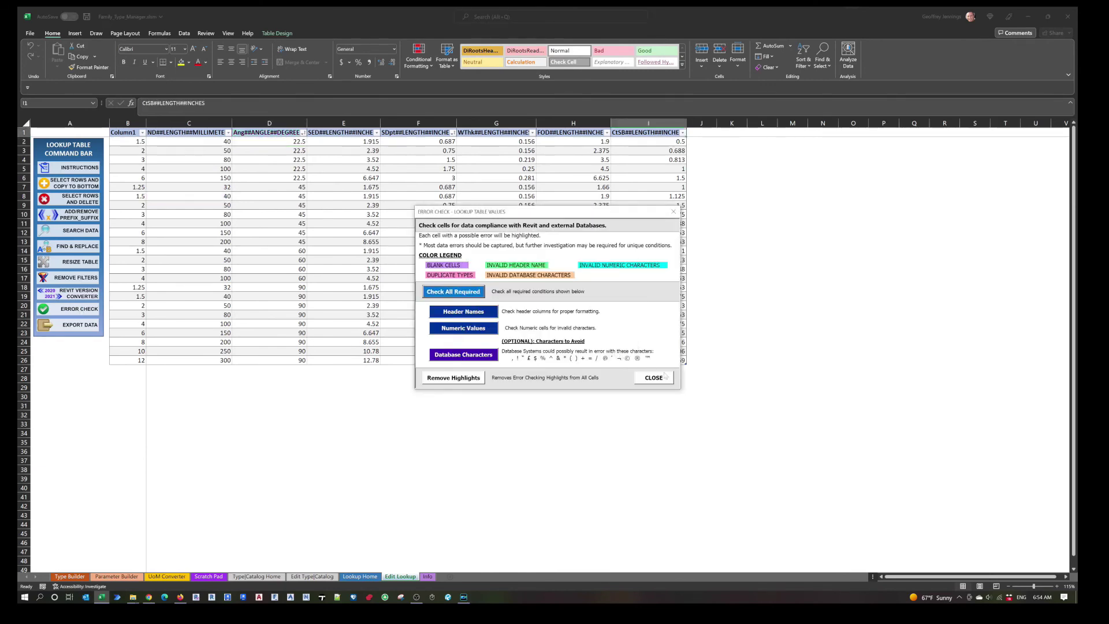
pyautogui.click(655, 377)
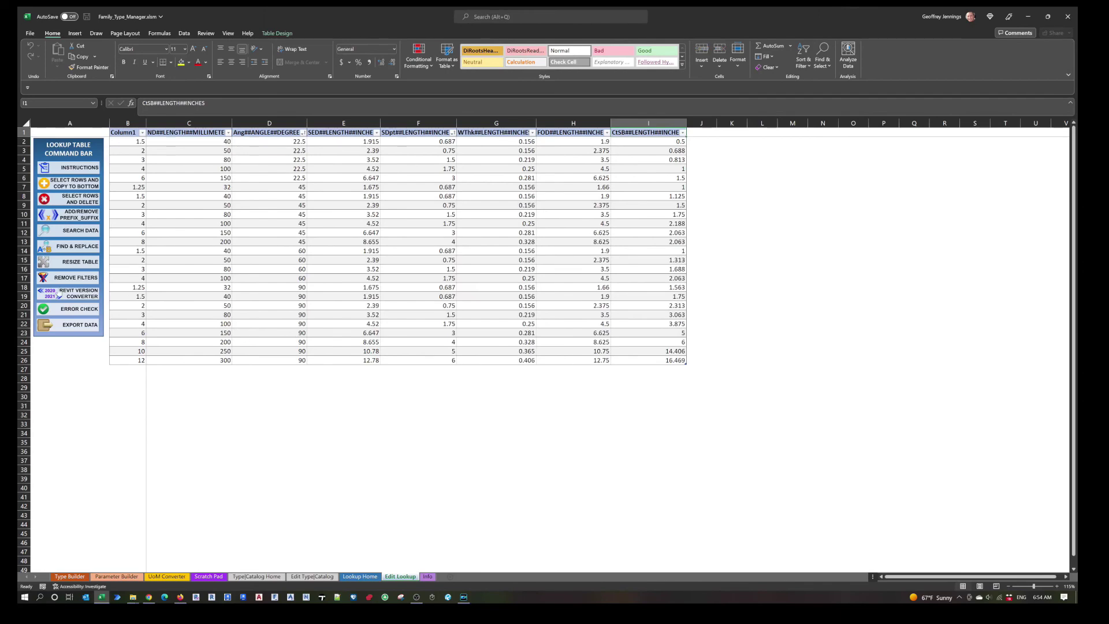
# - Export the lookup table to M_Bend - PVC - Sch 40 - DWV.csv without creating a backup file
pyautogui.click(81, 324)
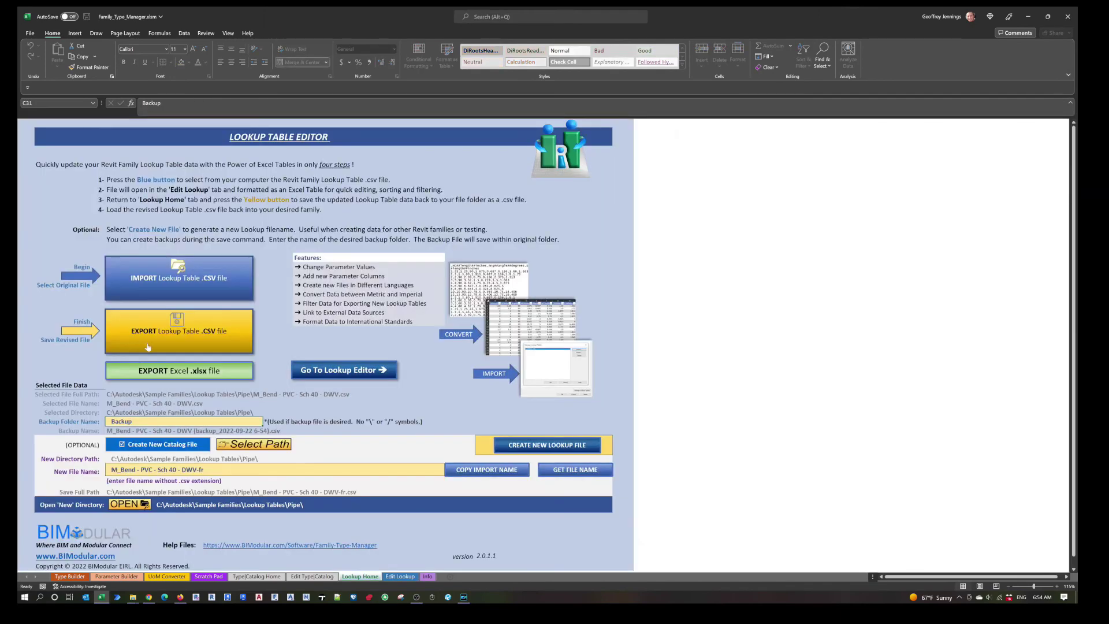
pyautogui.click(202, 330)
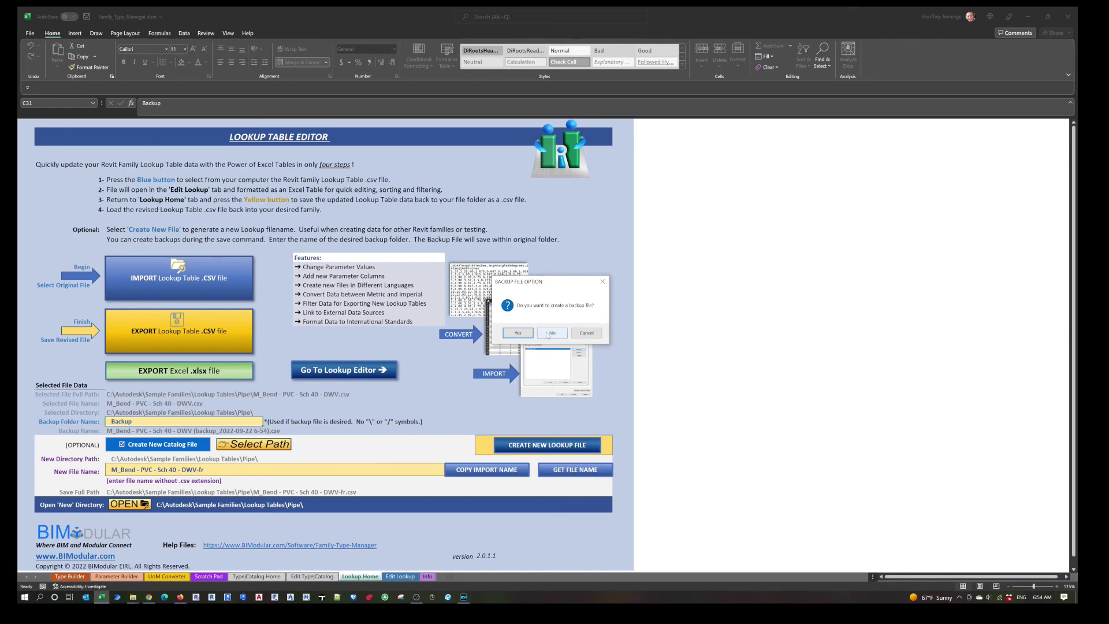
pyautogui.click(548, 335)
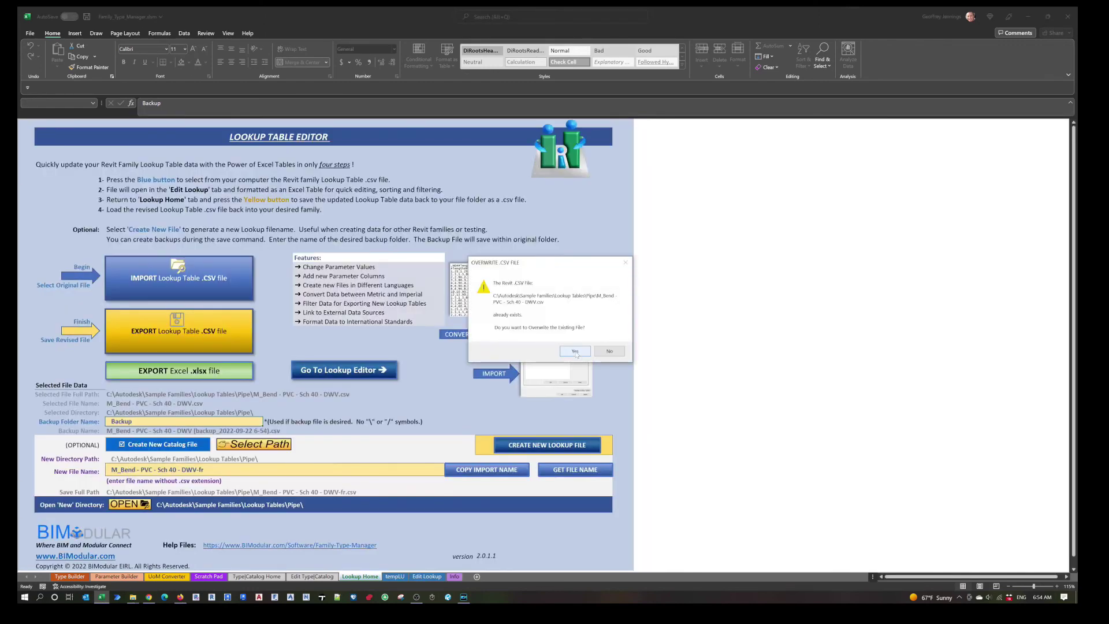